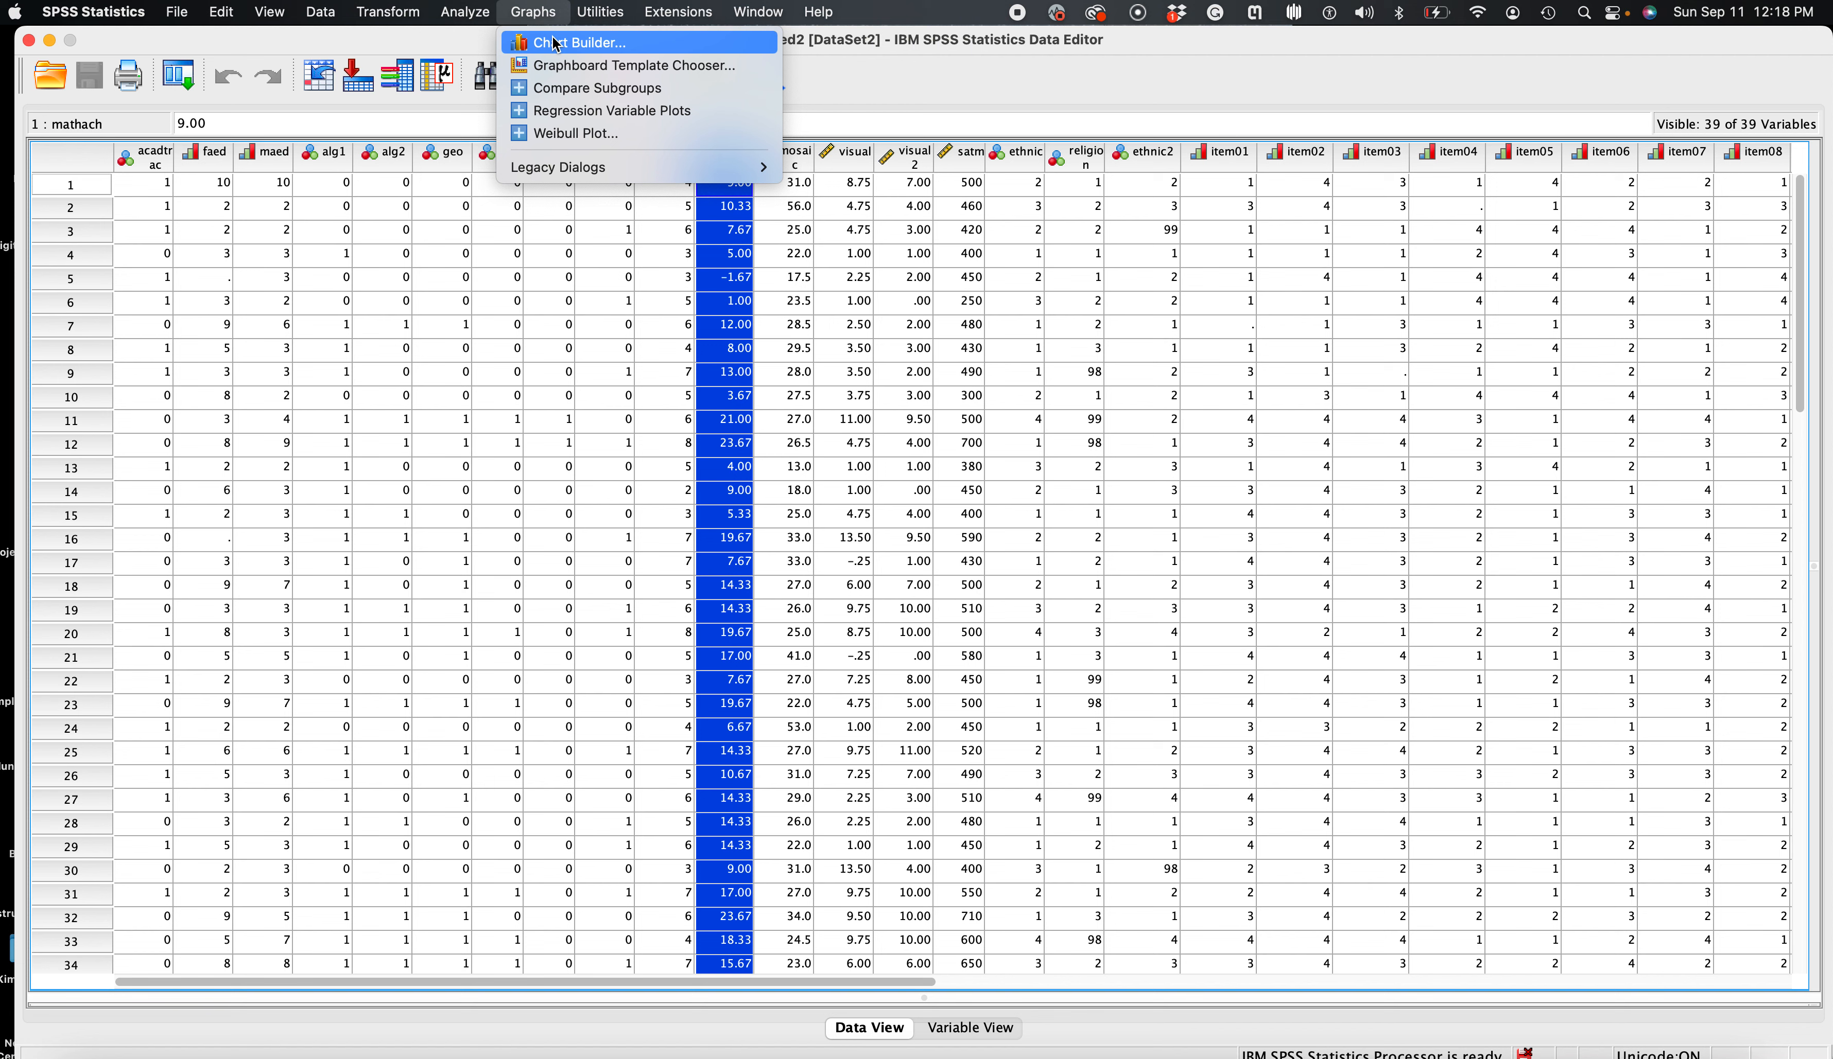
# Step: Open the Chart Builder for the dataset and start a Simple Bar chart on its canvas
pyautogui.click(556, 43)
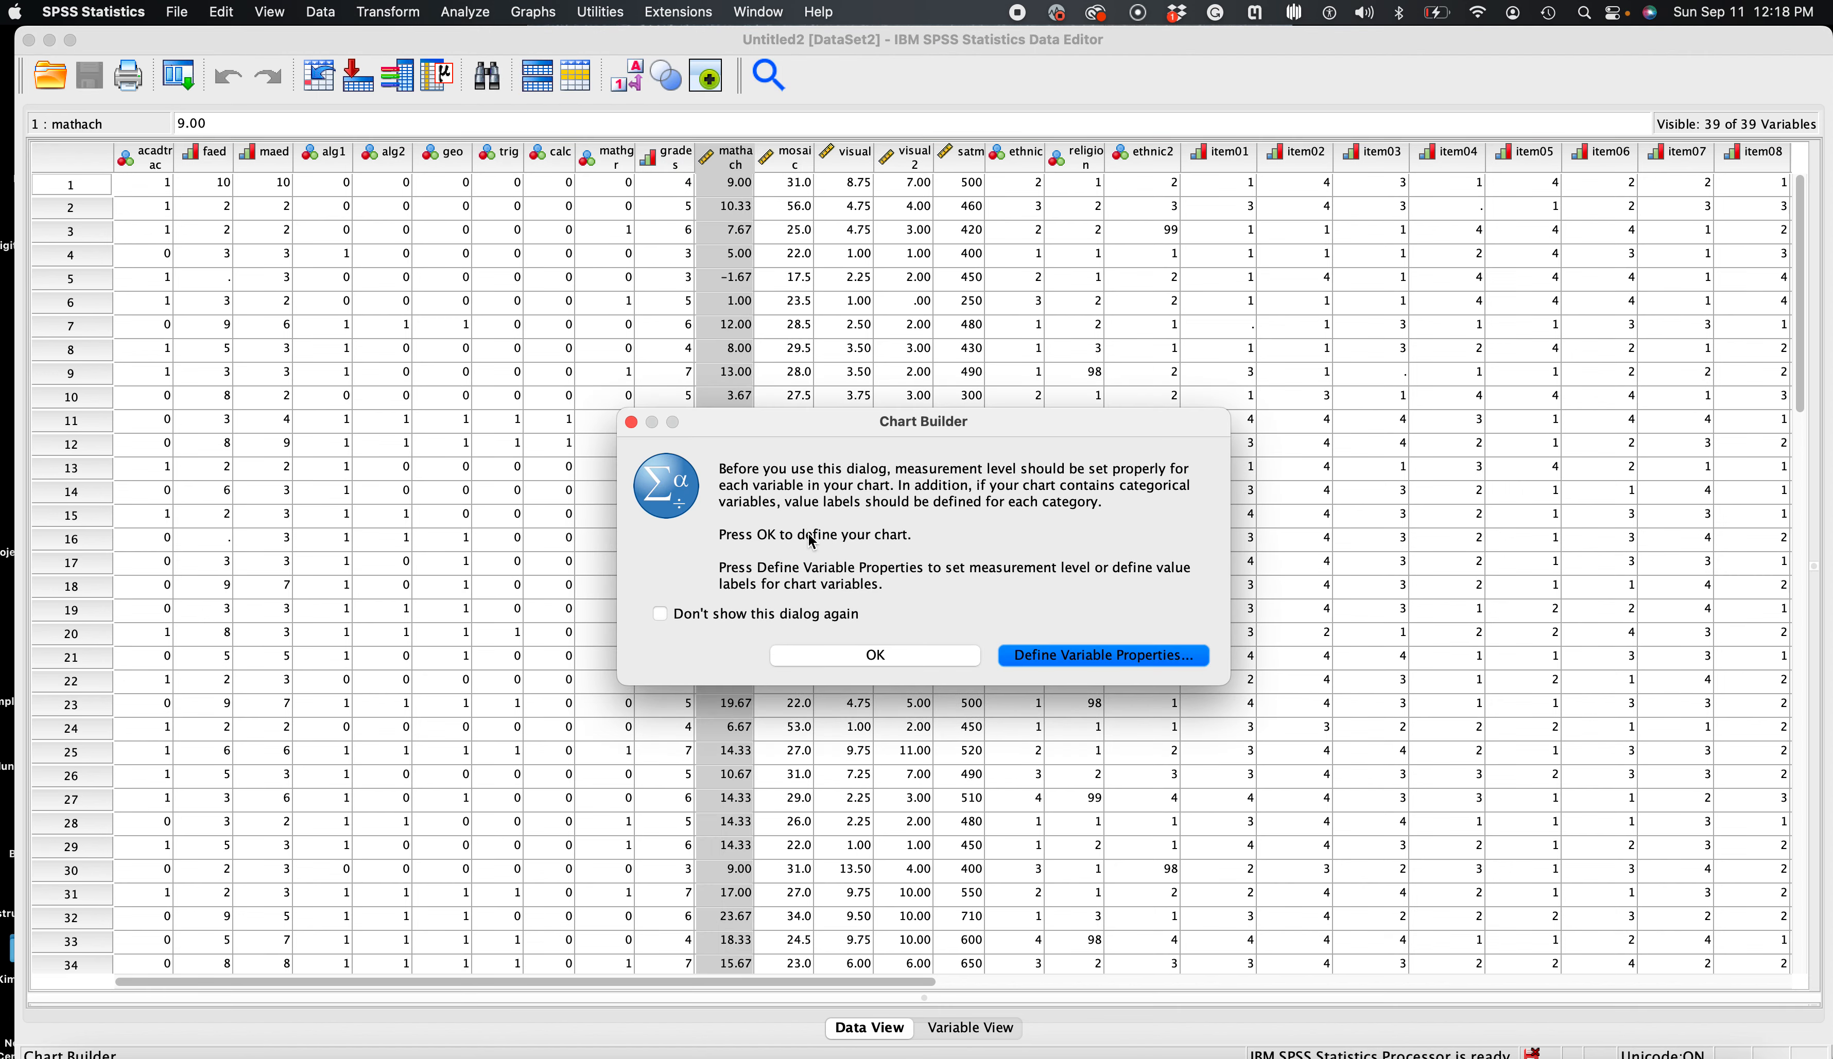
pyautogui.click(920, 656)
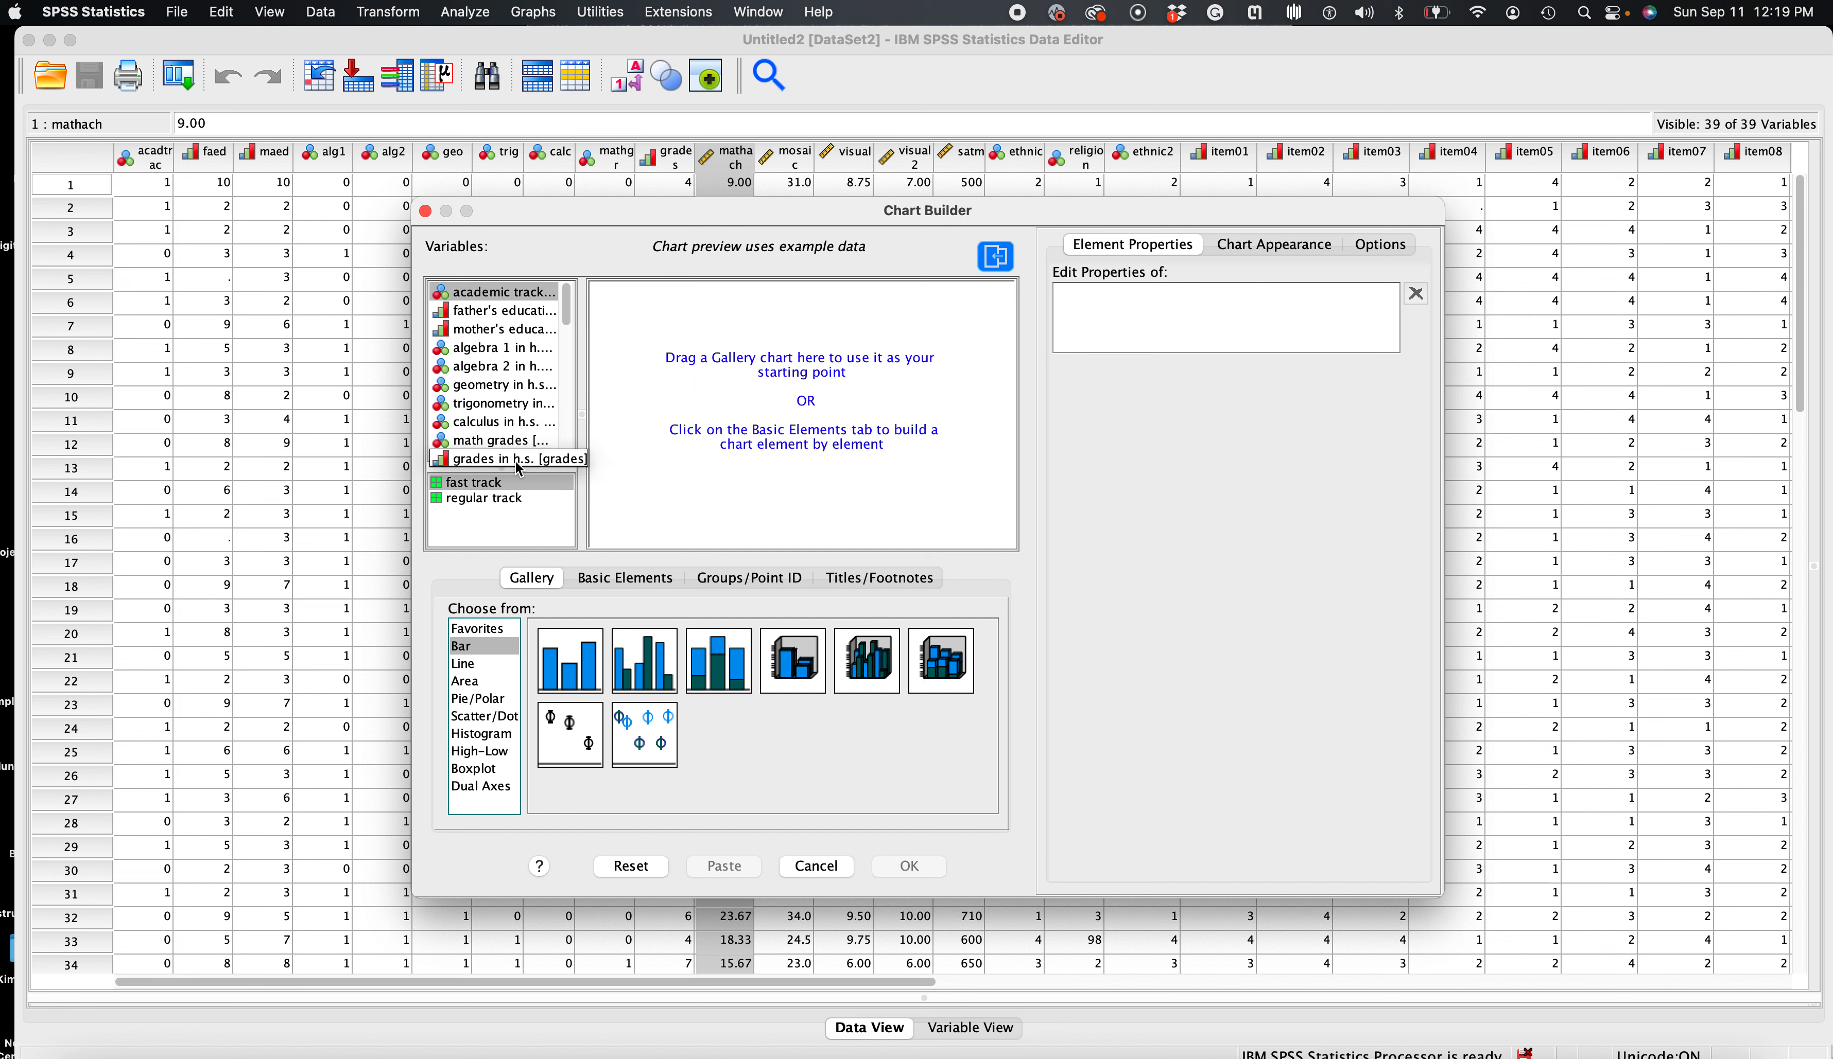
pyautogui.click(482, 647)
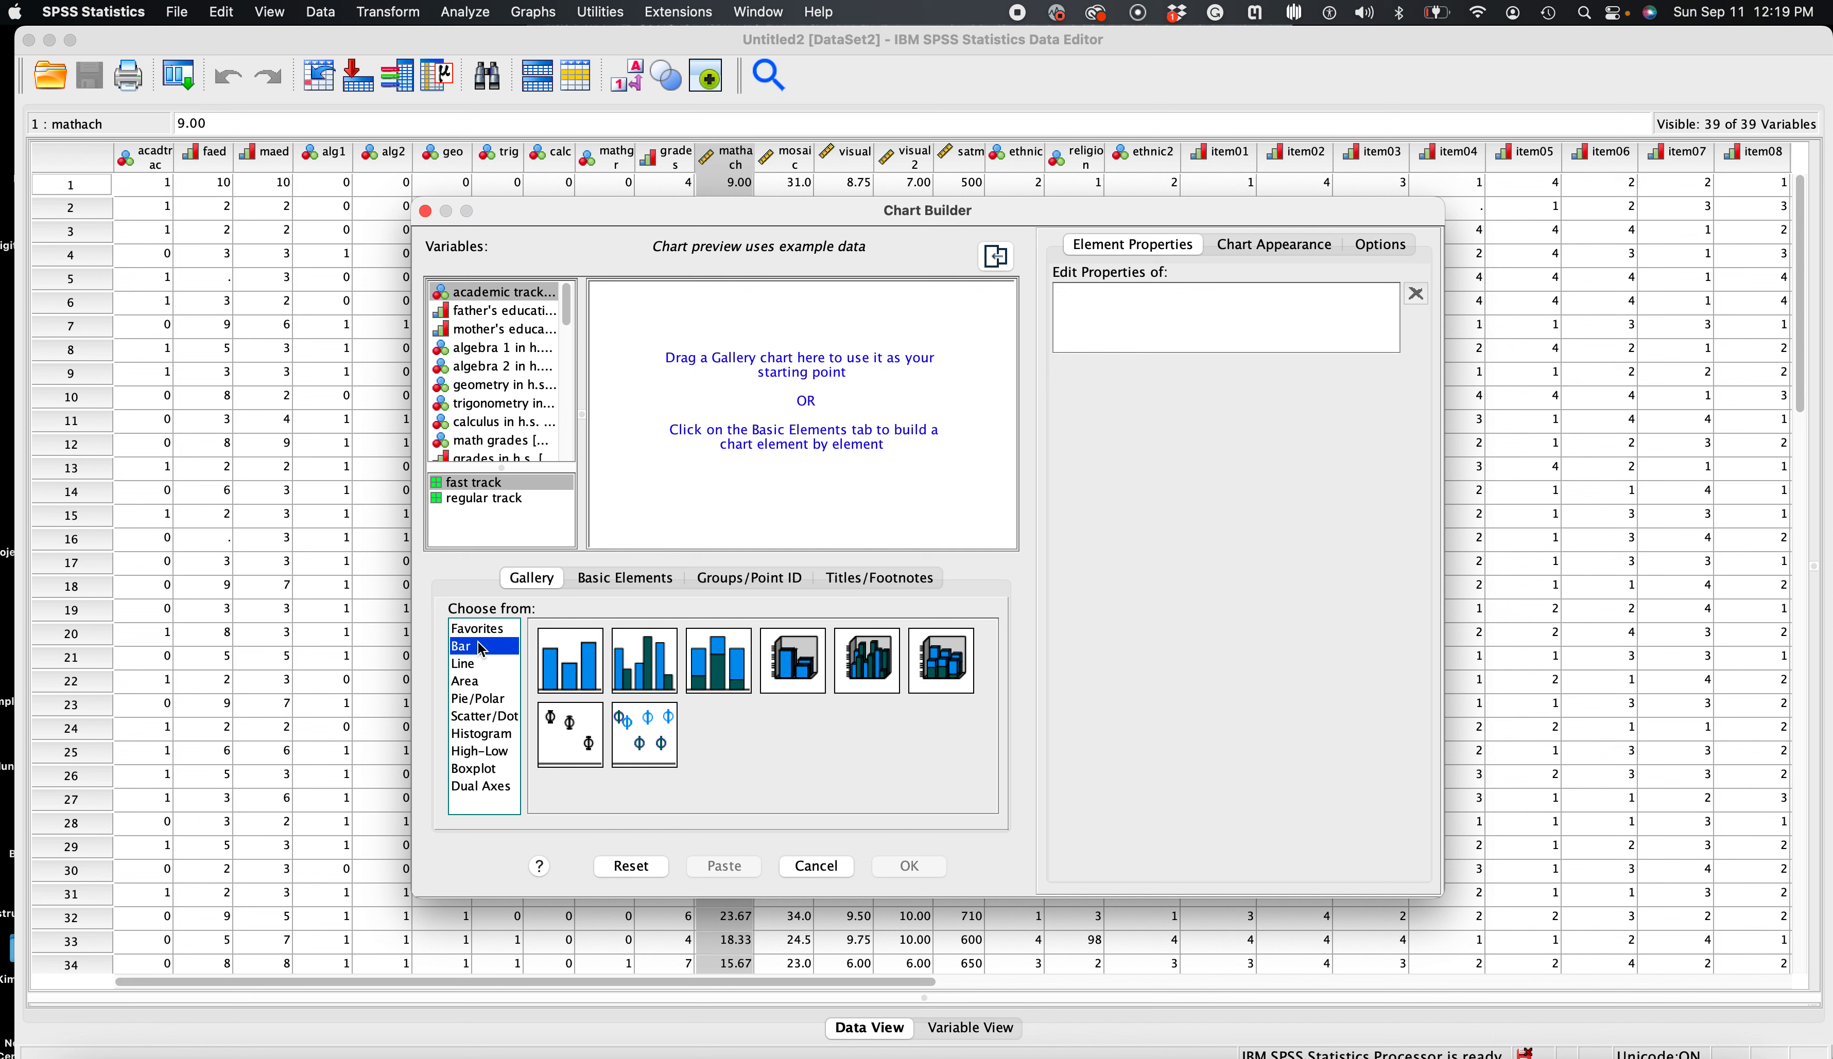
pyautogui.moveTo(565, 666); pyautogui.dragTo(730, 456)
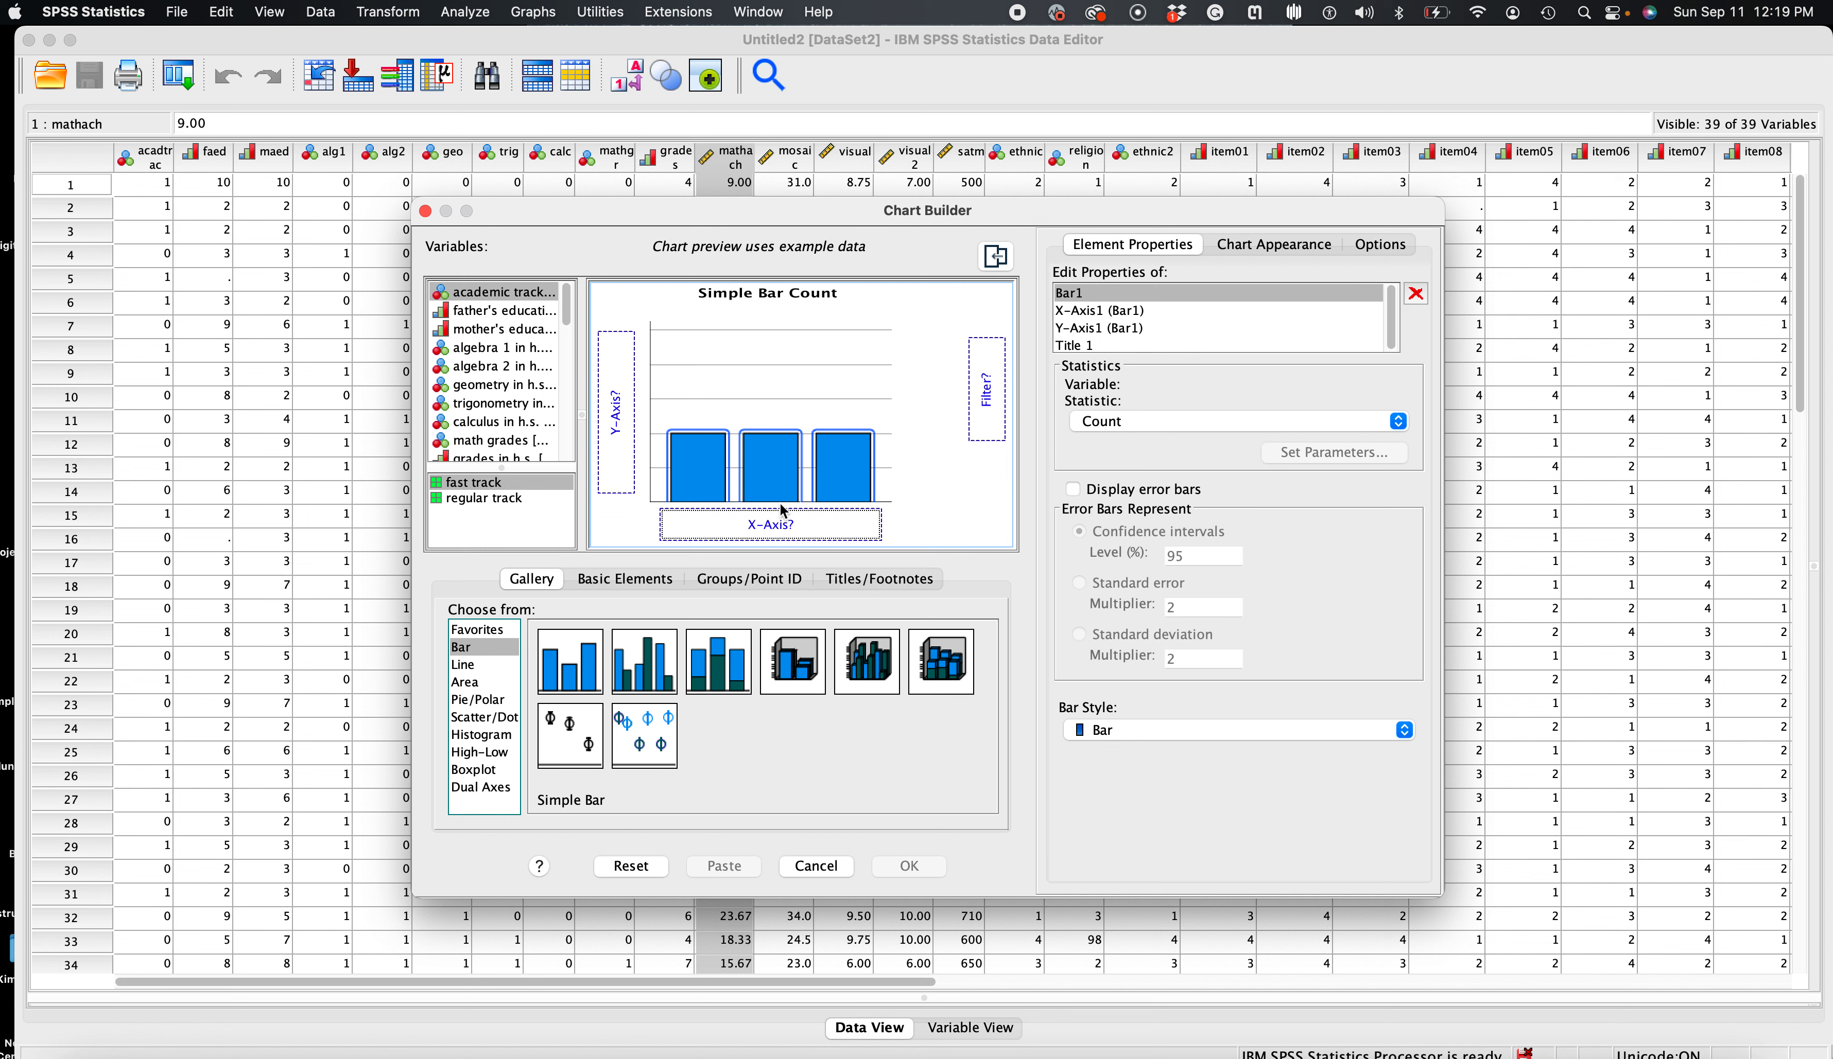
# Step: Assign the geometry in h.s. variable to the bar chart's x-axis, then generate the chart and view it in the output
pyautogui.scroll(-1, 507, 410)
pyautogui.scroll(-1, 507, 410)
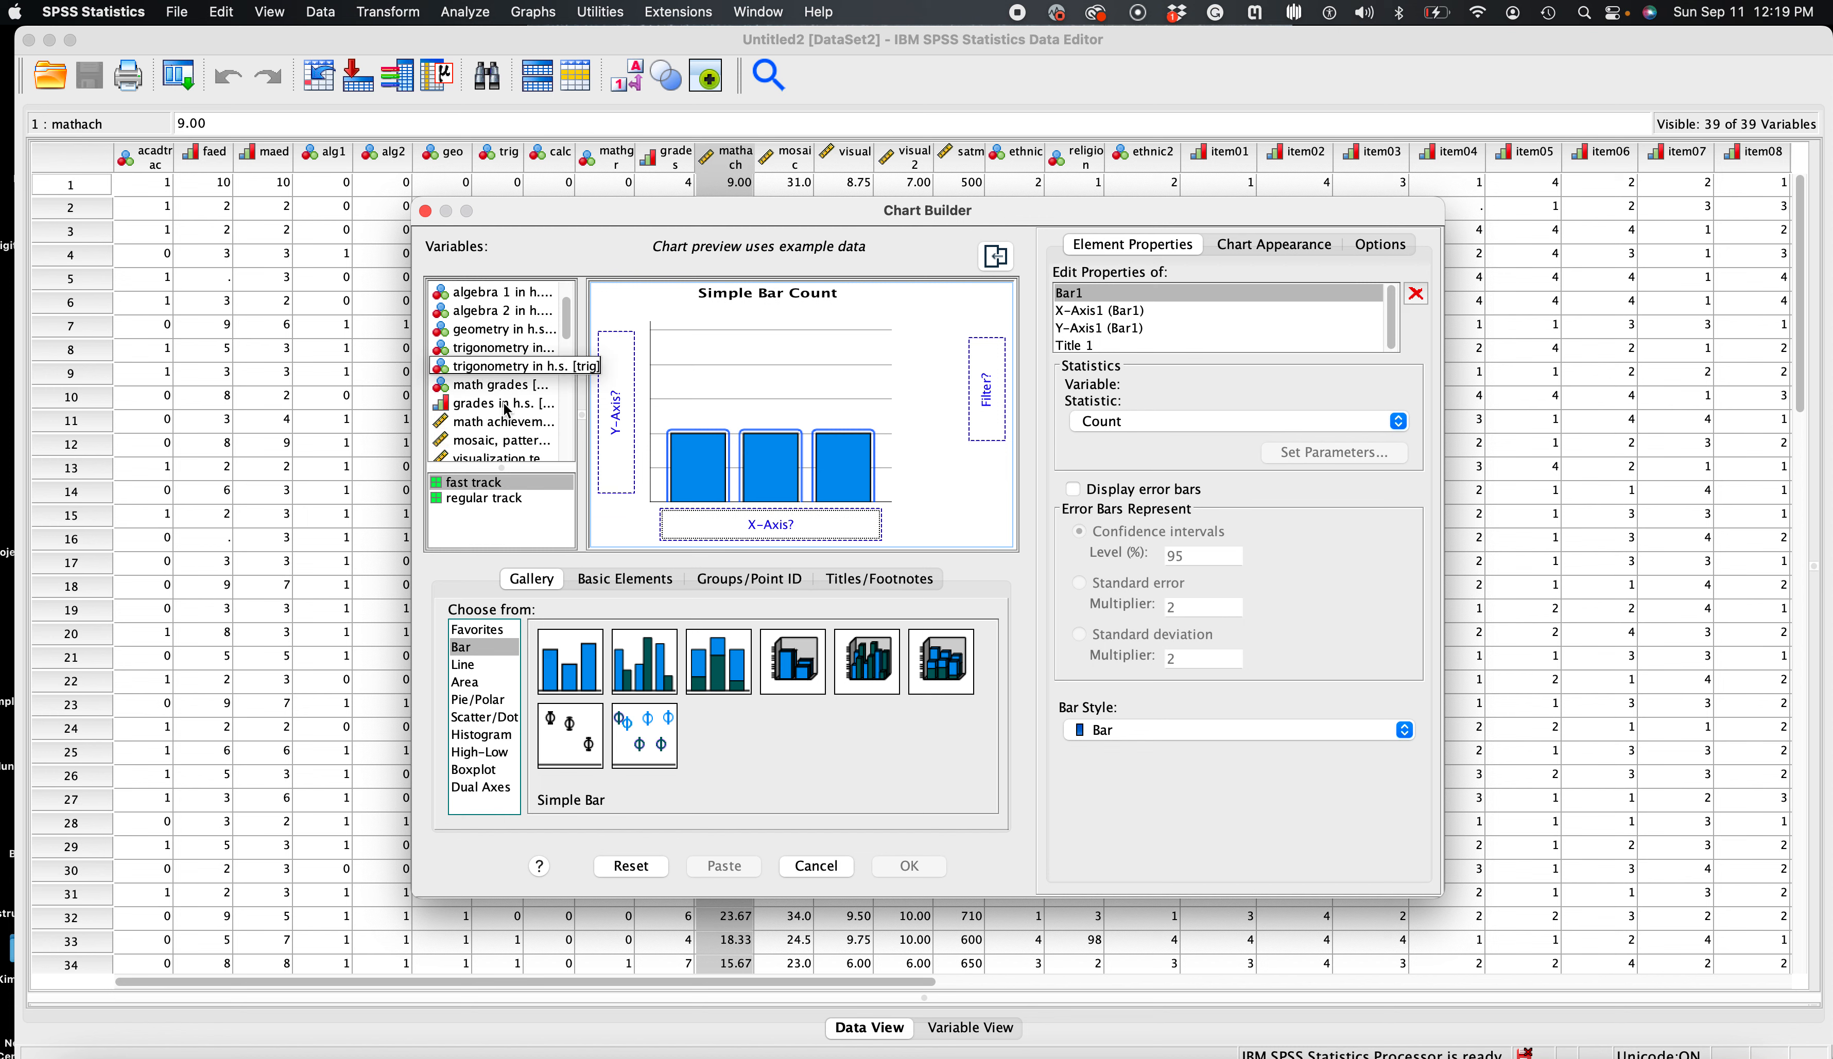
pyautogui.scroll(2, 507, 410)
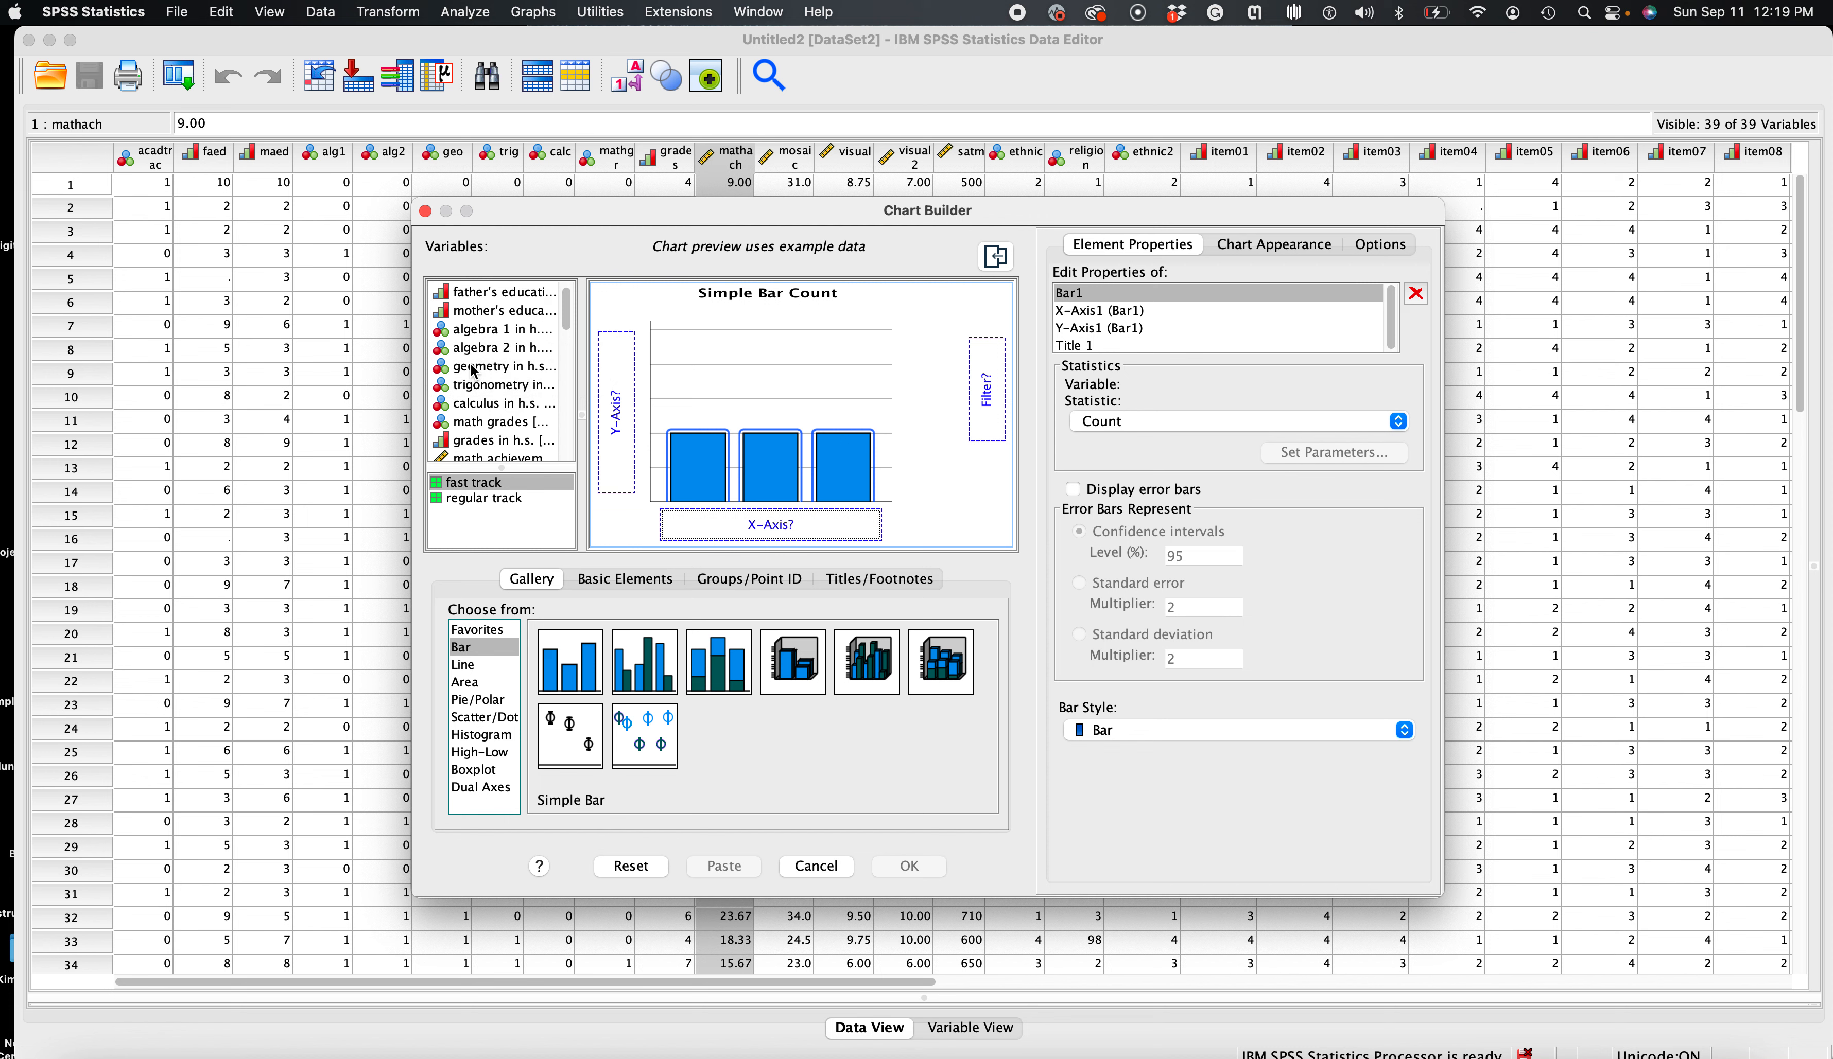
pyautogui.click(516, 372)
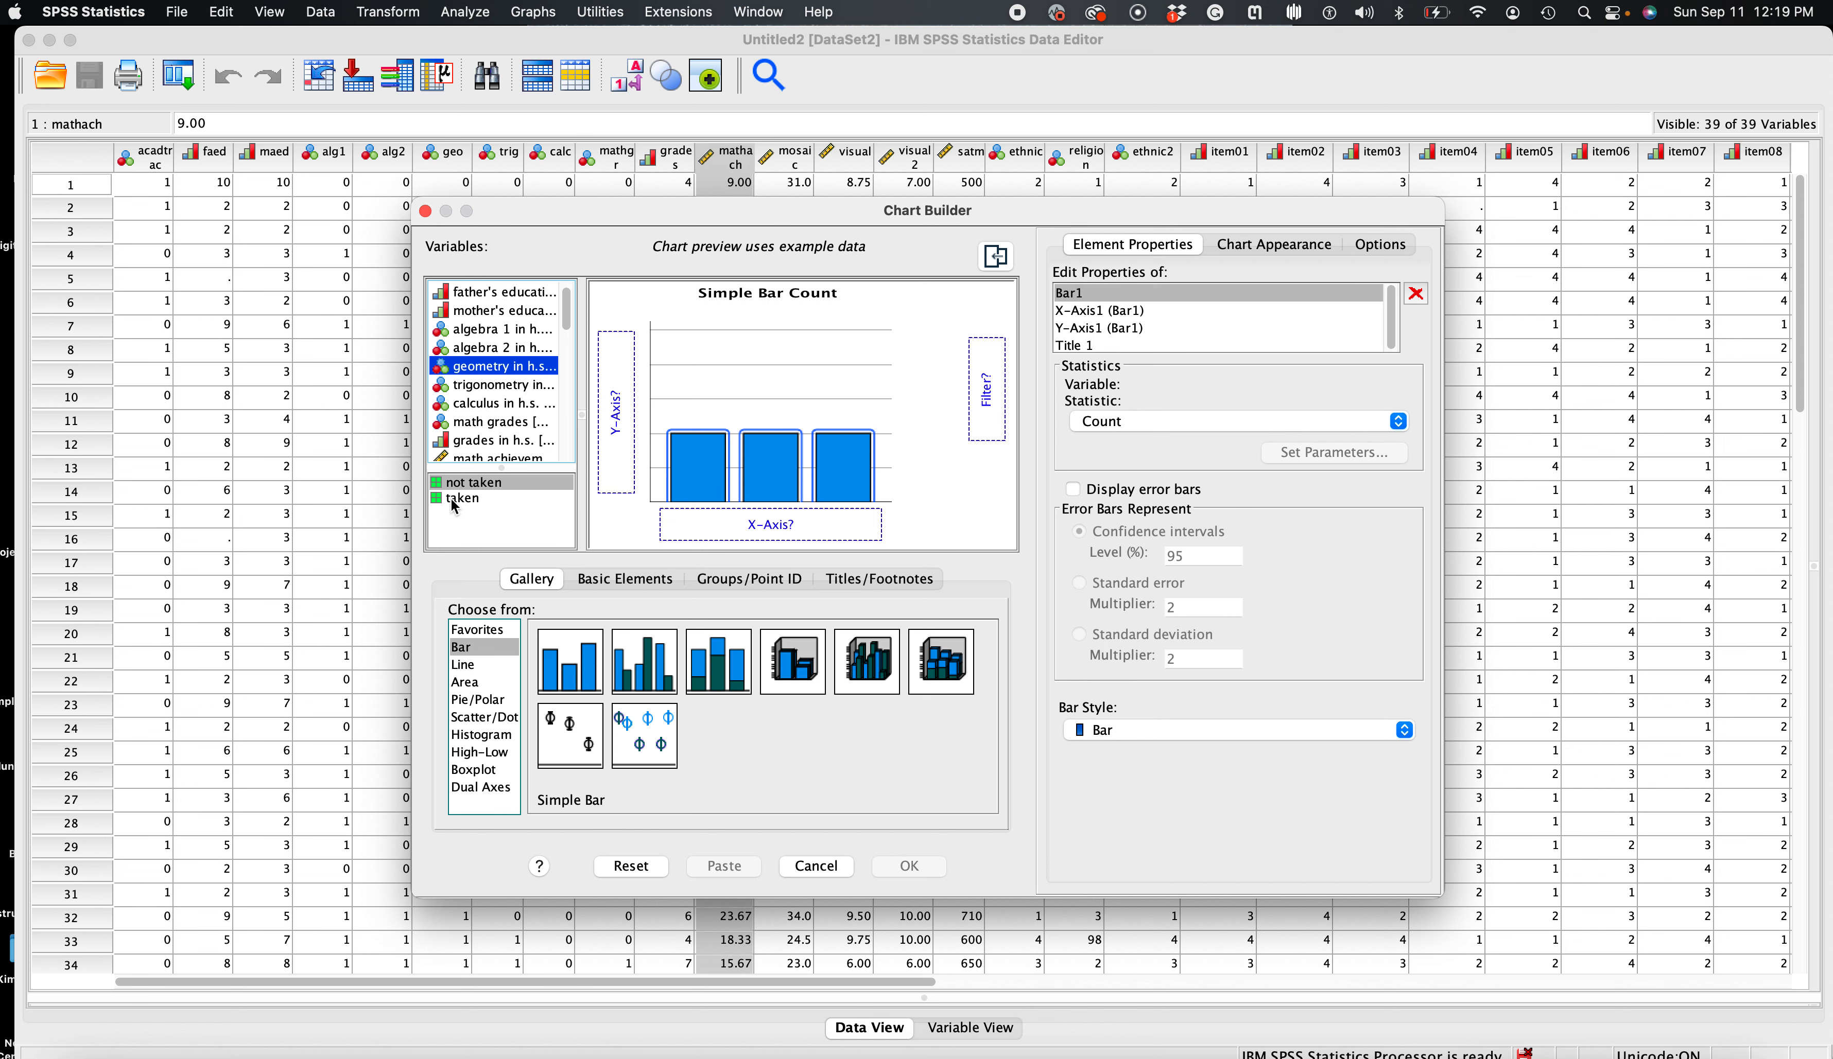
pyautogui.moveTo(484, 367); pyautogui.dragTo(696, 521)
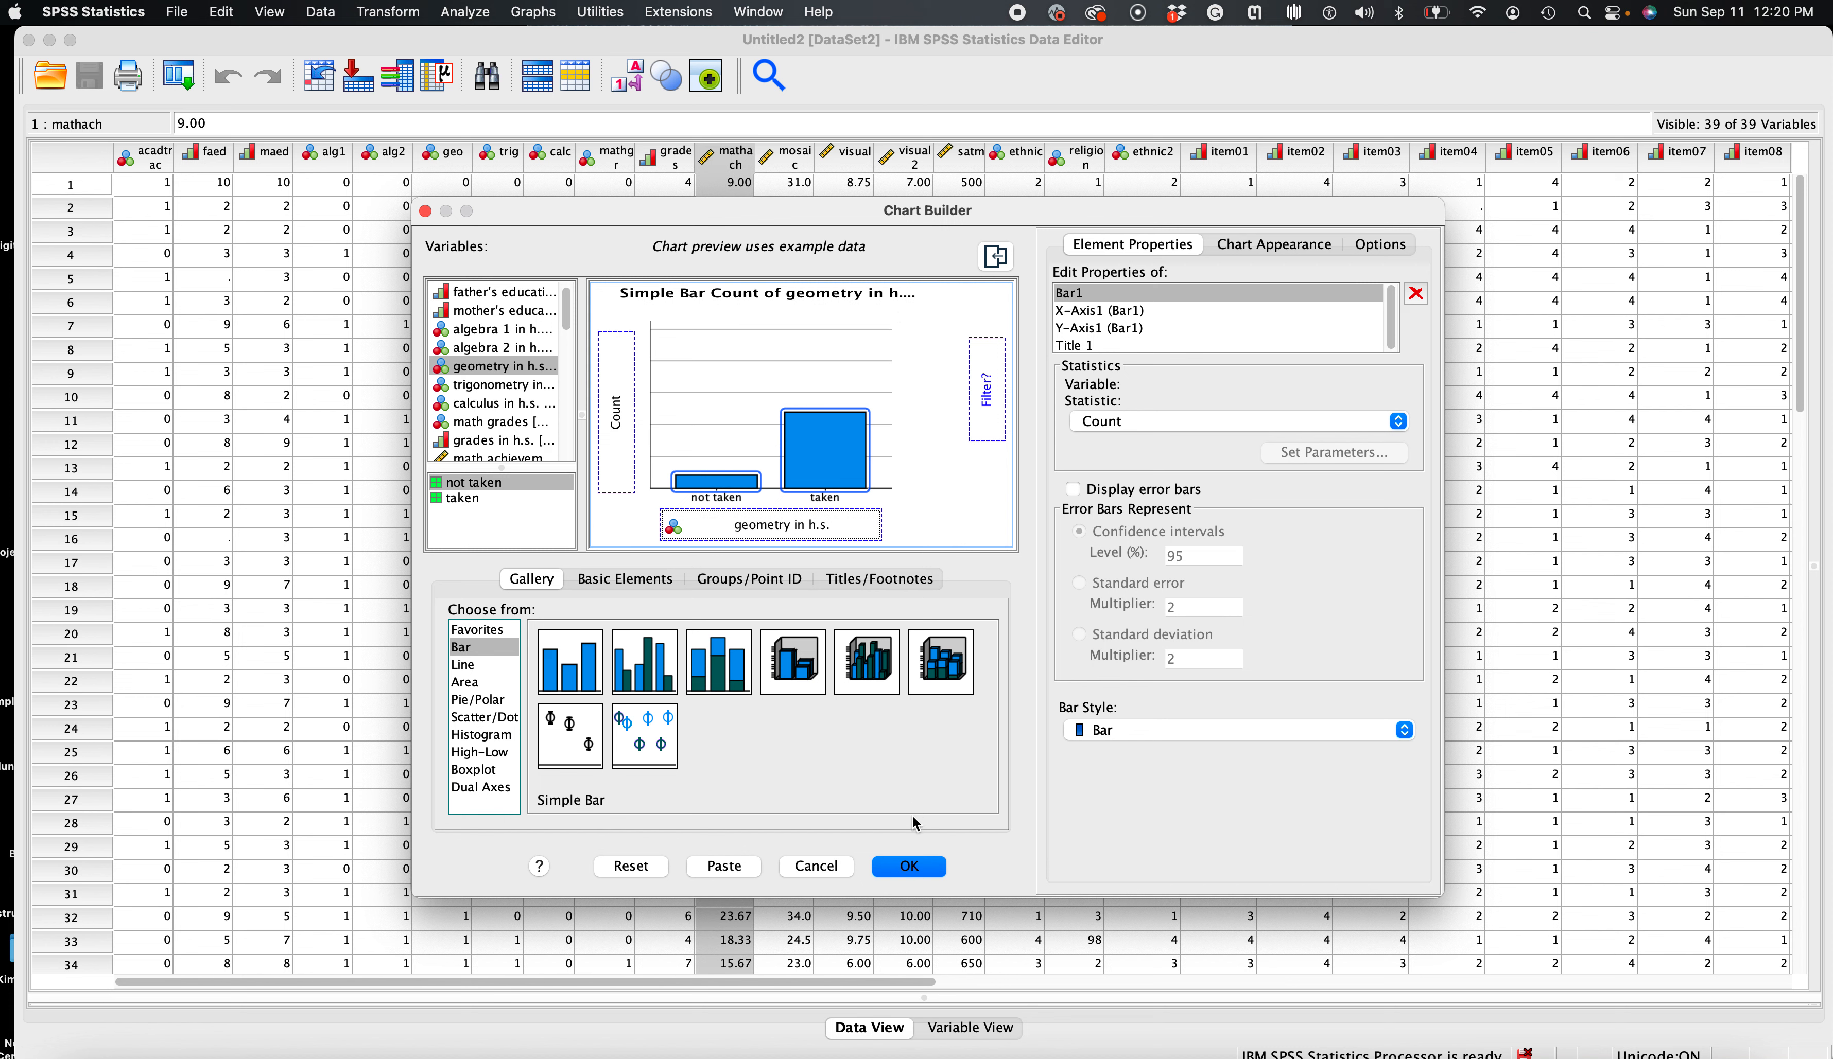
pyautogui.click(909, 875)
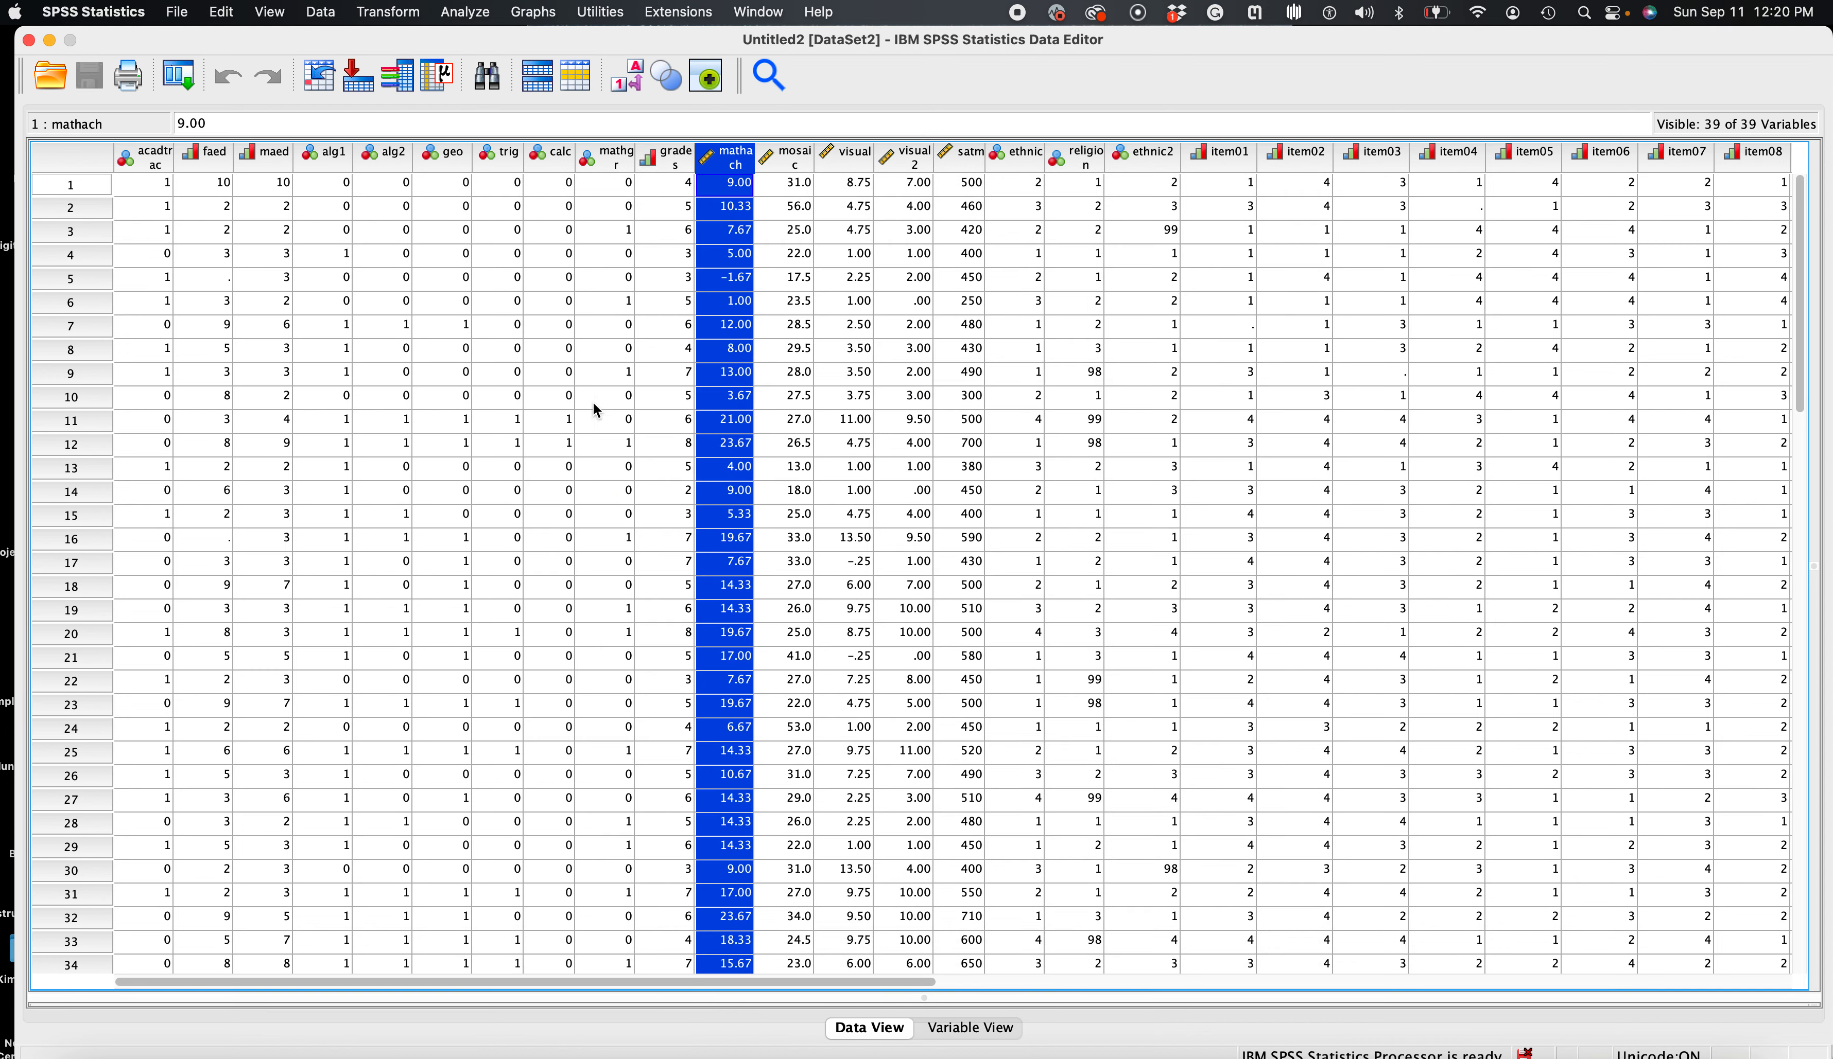
pyautogui.moveTo(138, 50); pyautogui.dragTo(146, 212)
pyautogui.moveTo(275, 111); pyautogui.dragTo(236, 40)
pyautogui.scroll(-10, 597, 481)
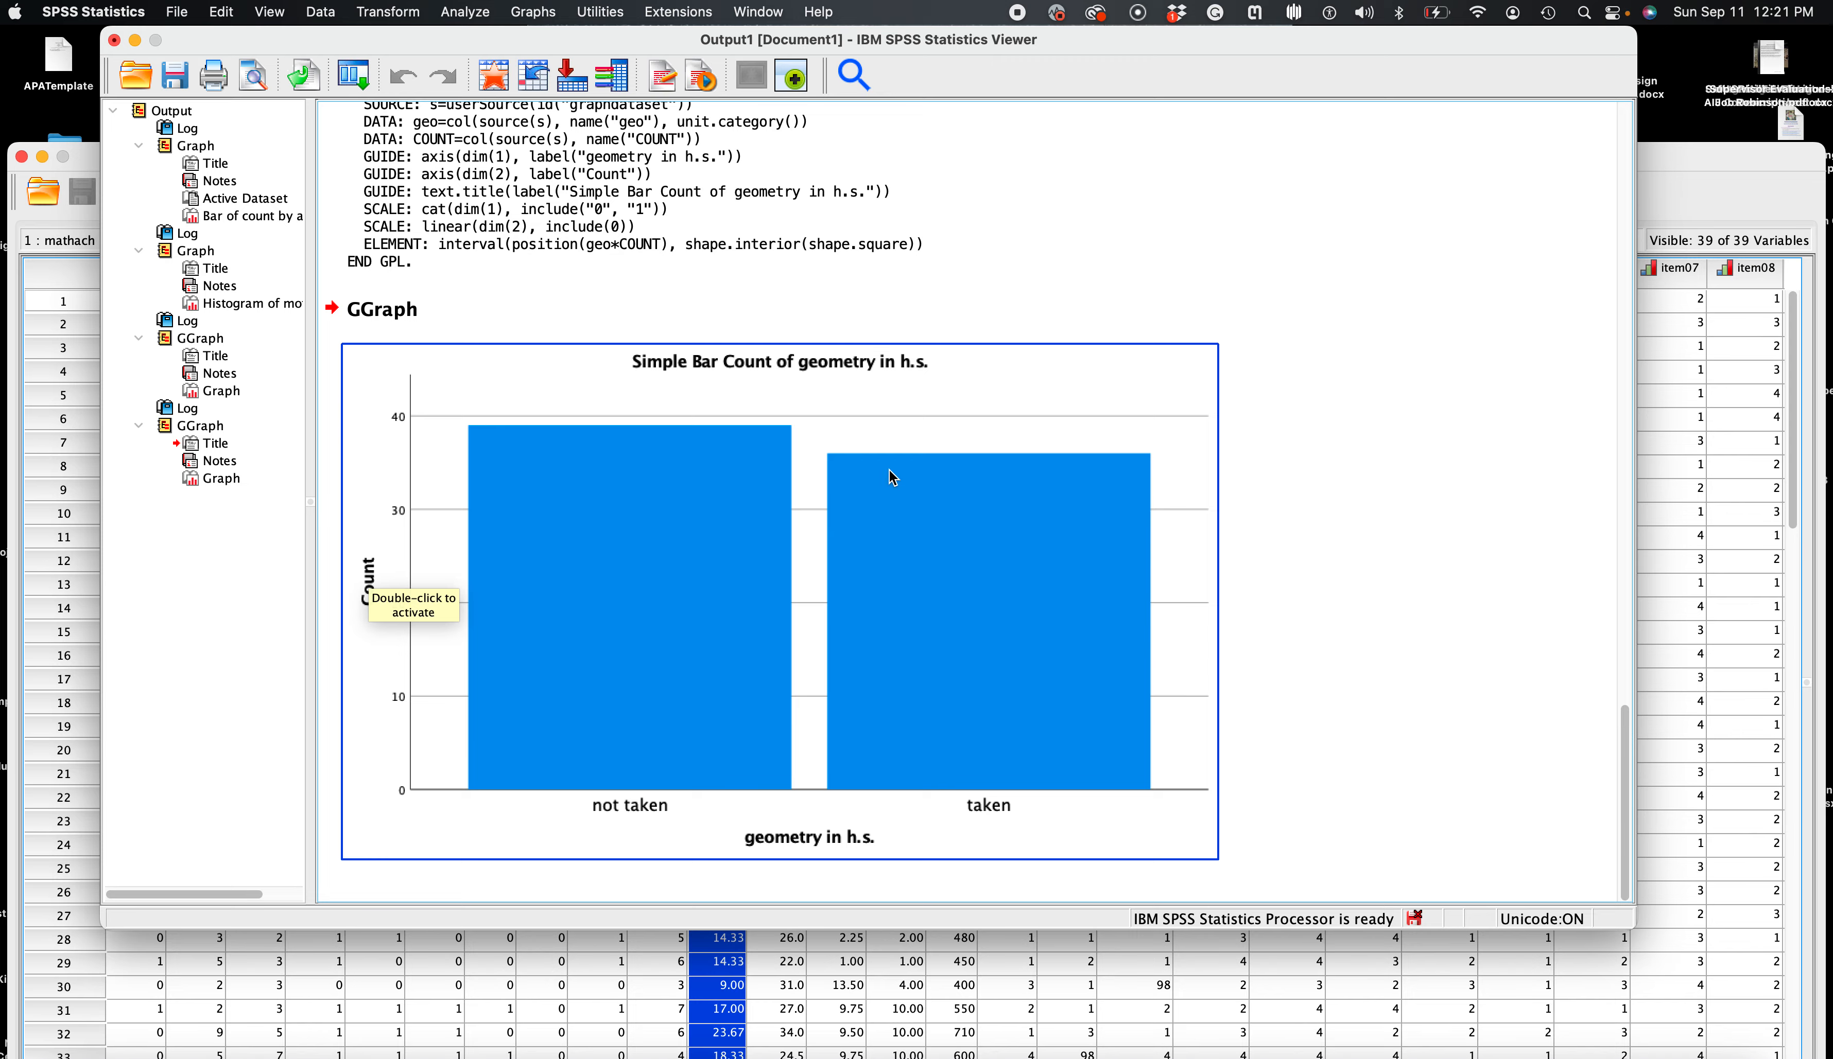
# Step: Reopen the Chart Builder from the data editor, reset the previous definition and start a Simple Histogram
pyautogui.click(1699, 160)
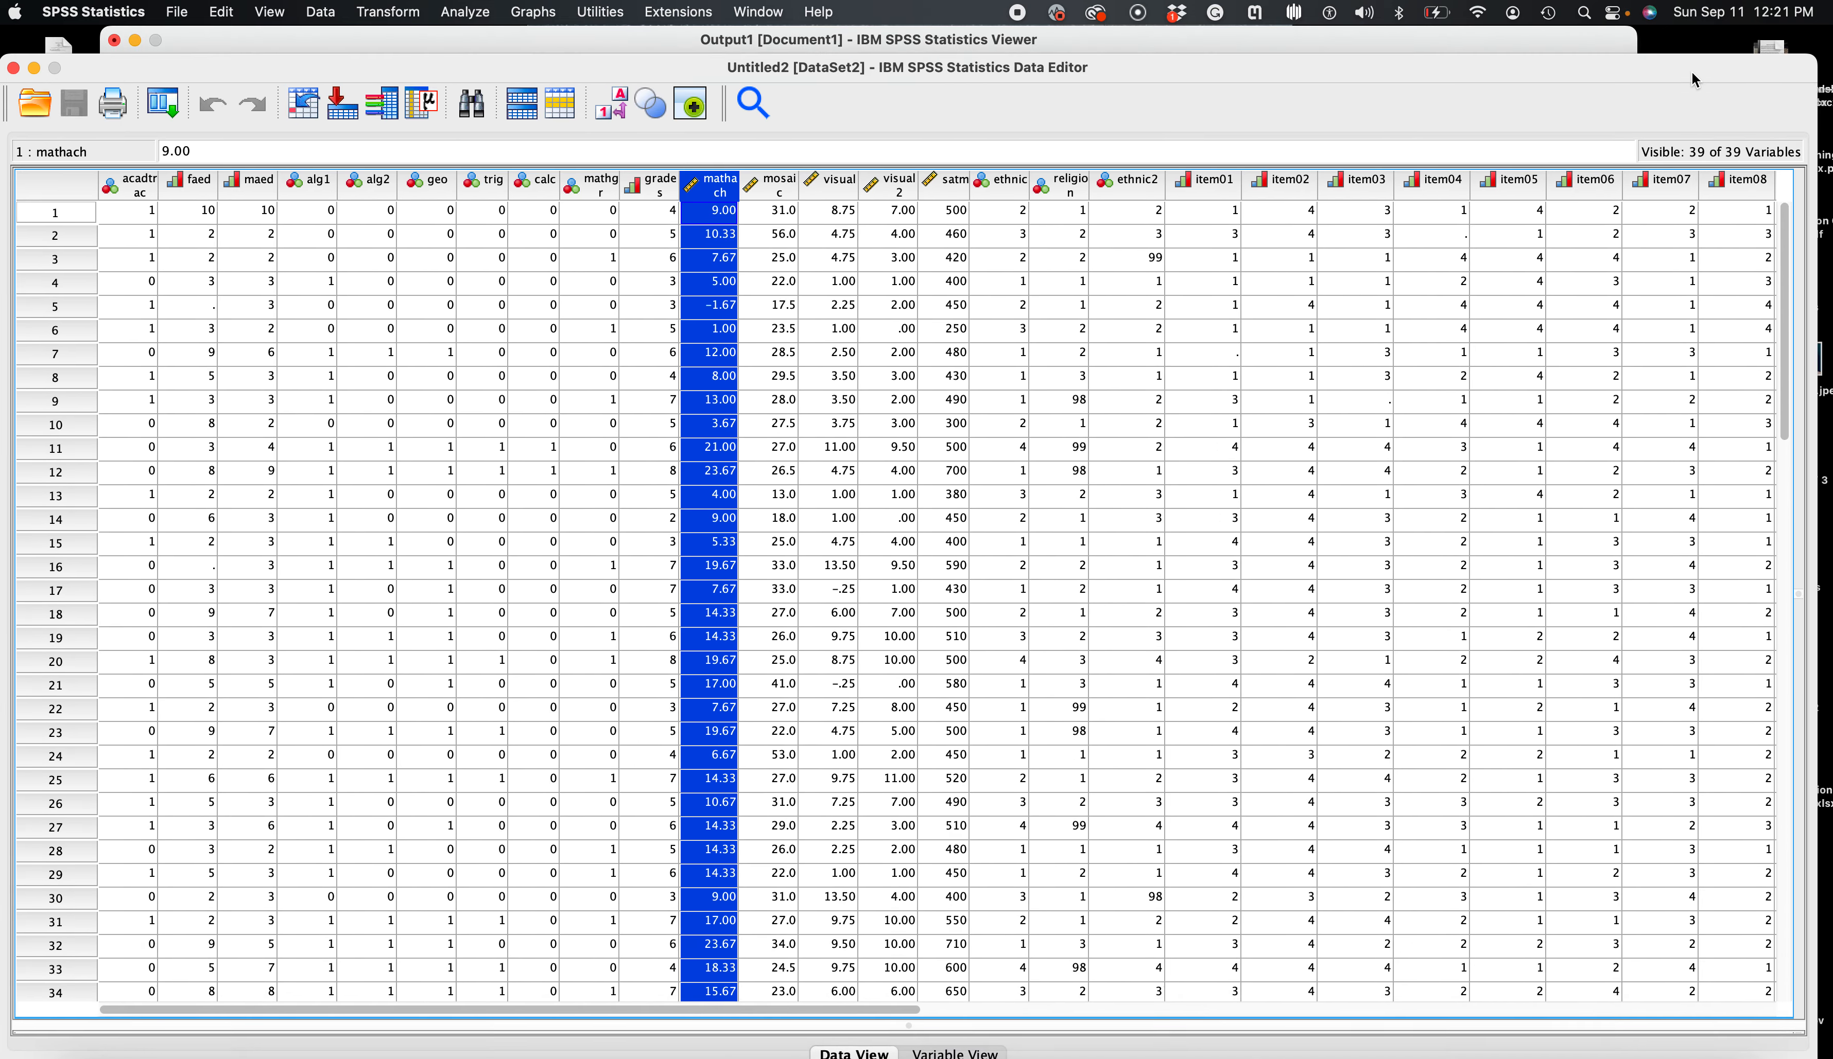
pyautogui.moveTo(1692, 72); pyautogui.dragTo(1701, 38)
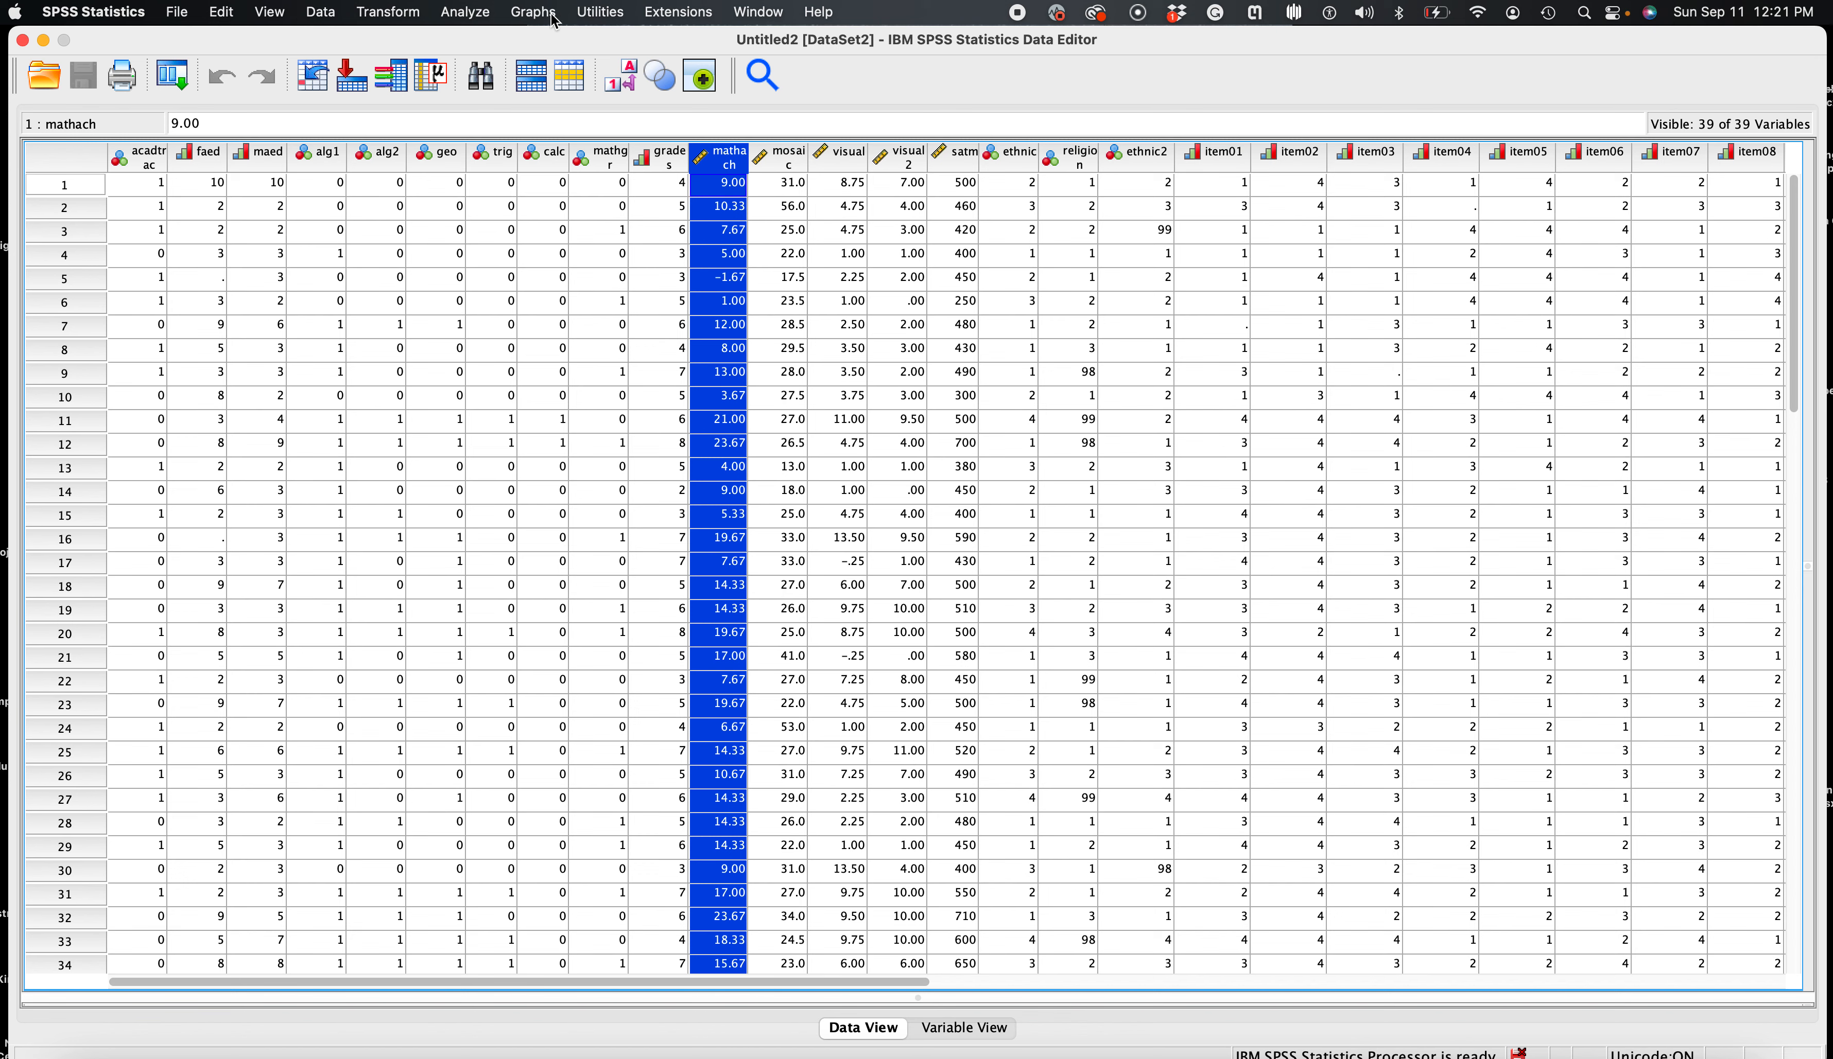
pyautogui.click(517, 11)
pyautogui.click(547, 42)
pyautogui.click(862, 657)
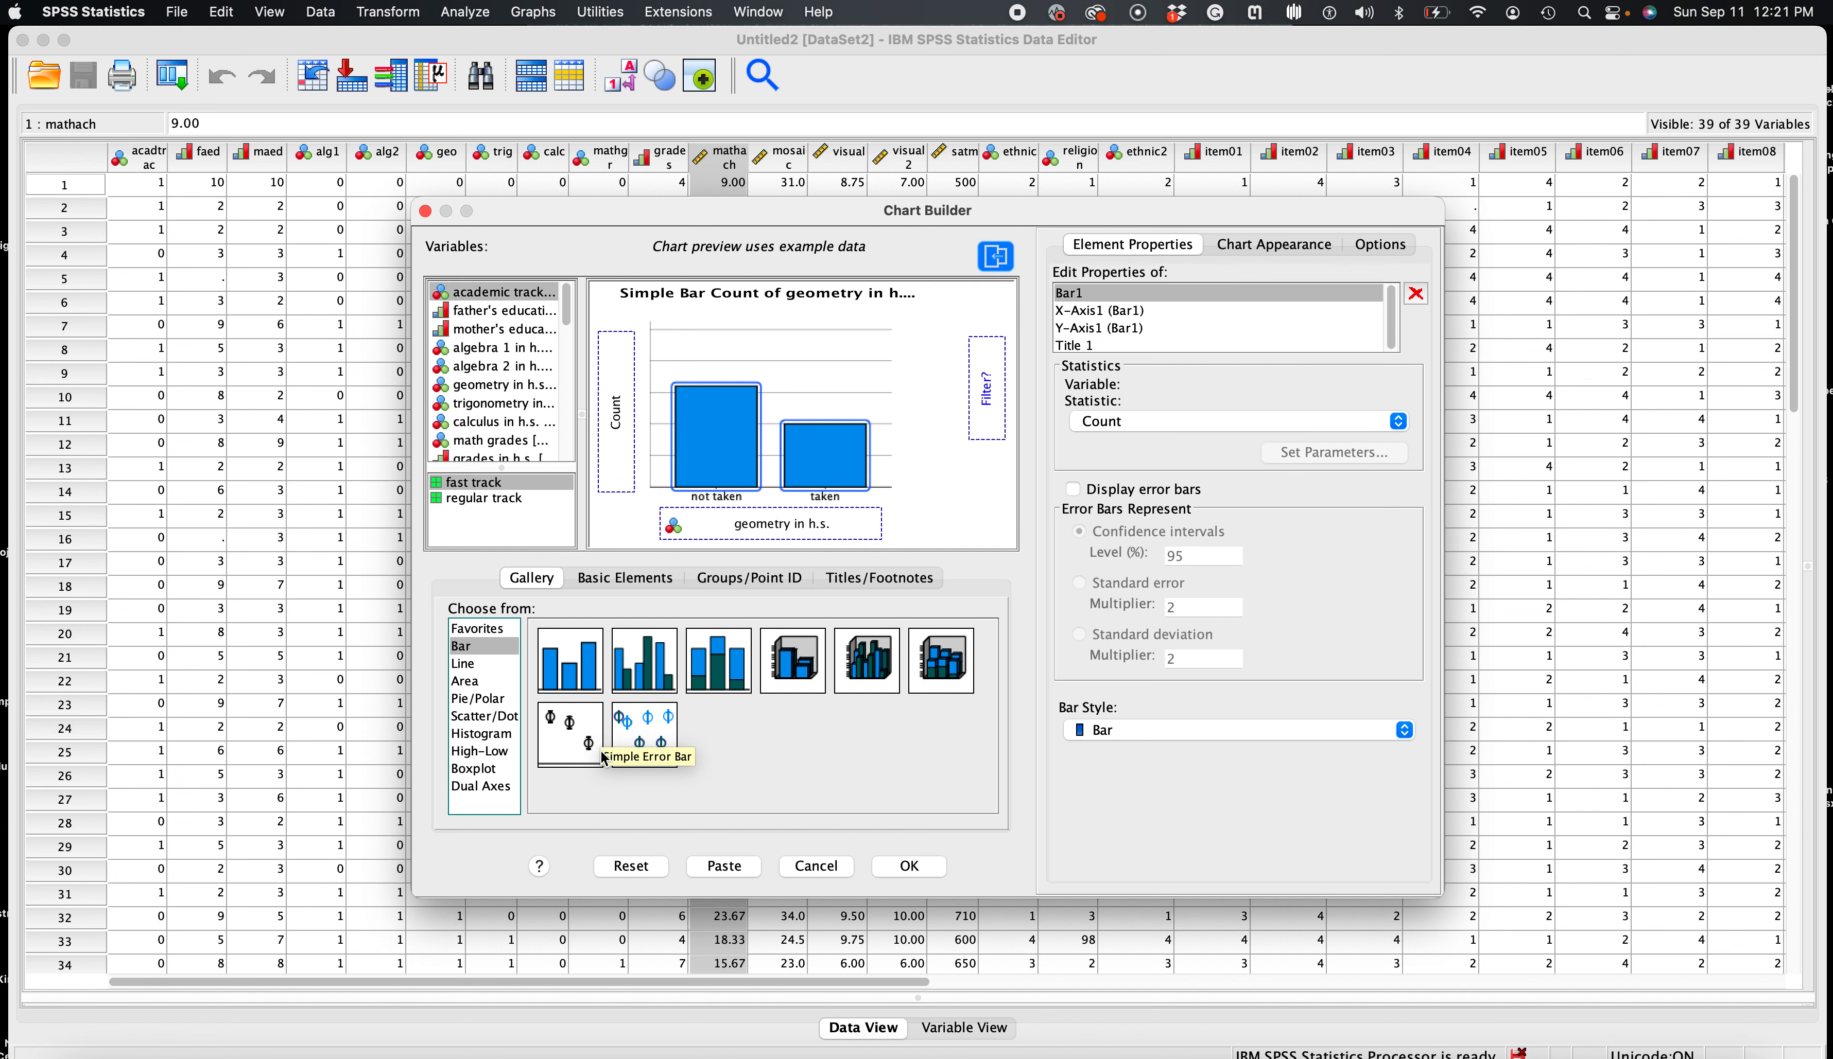
pyautogui.click(633, 866)
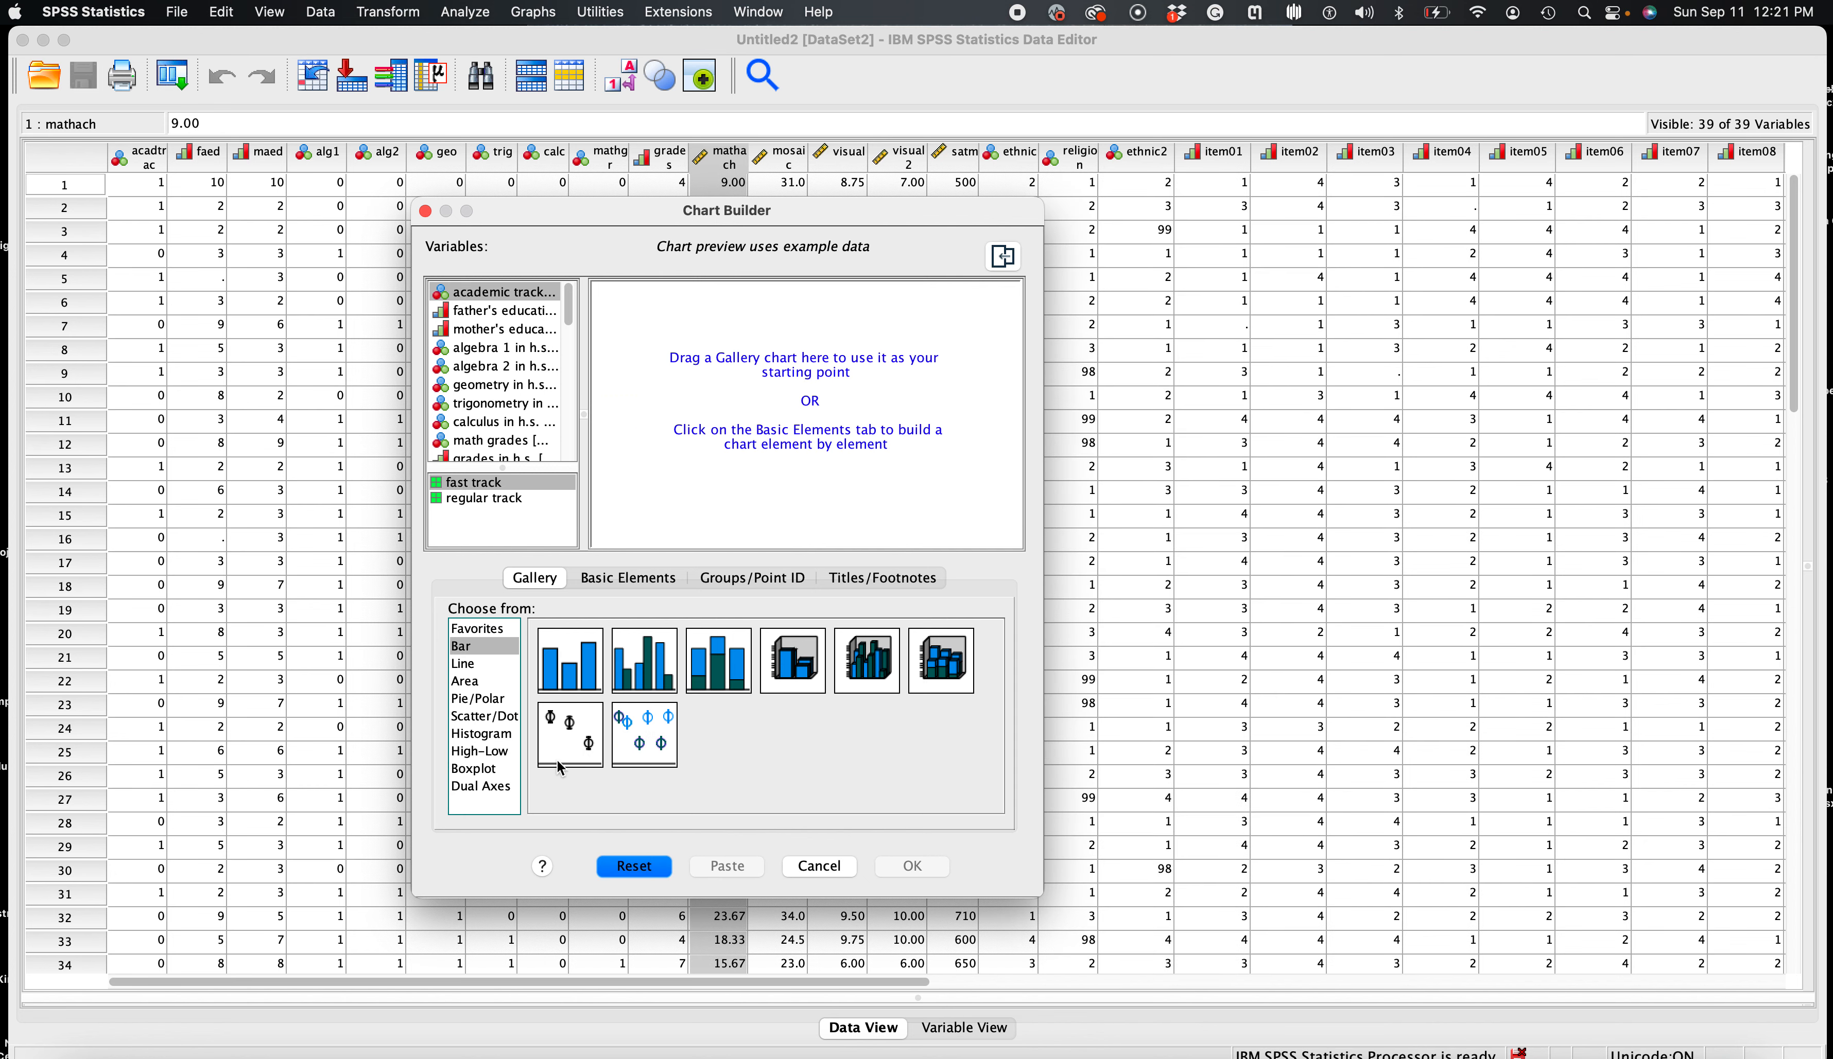
pyautogui.click(494, 736)
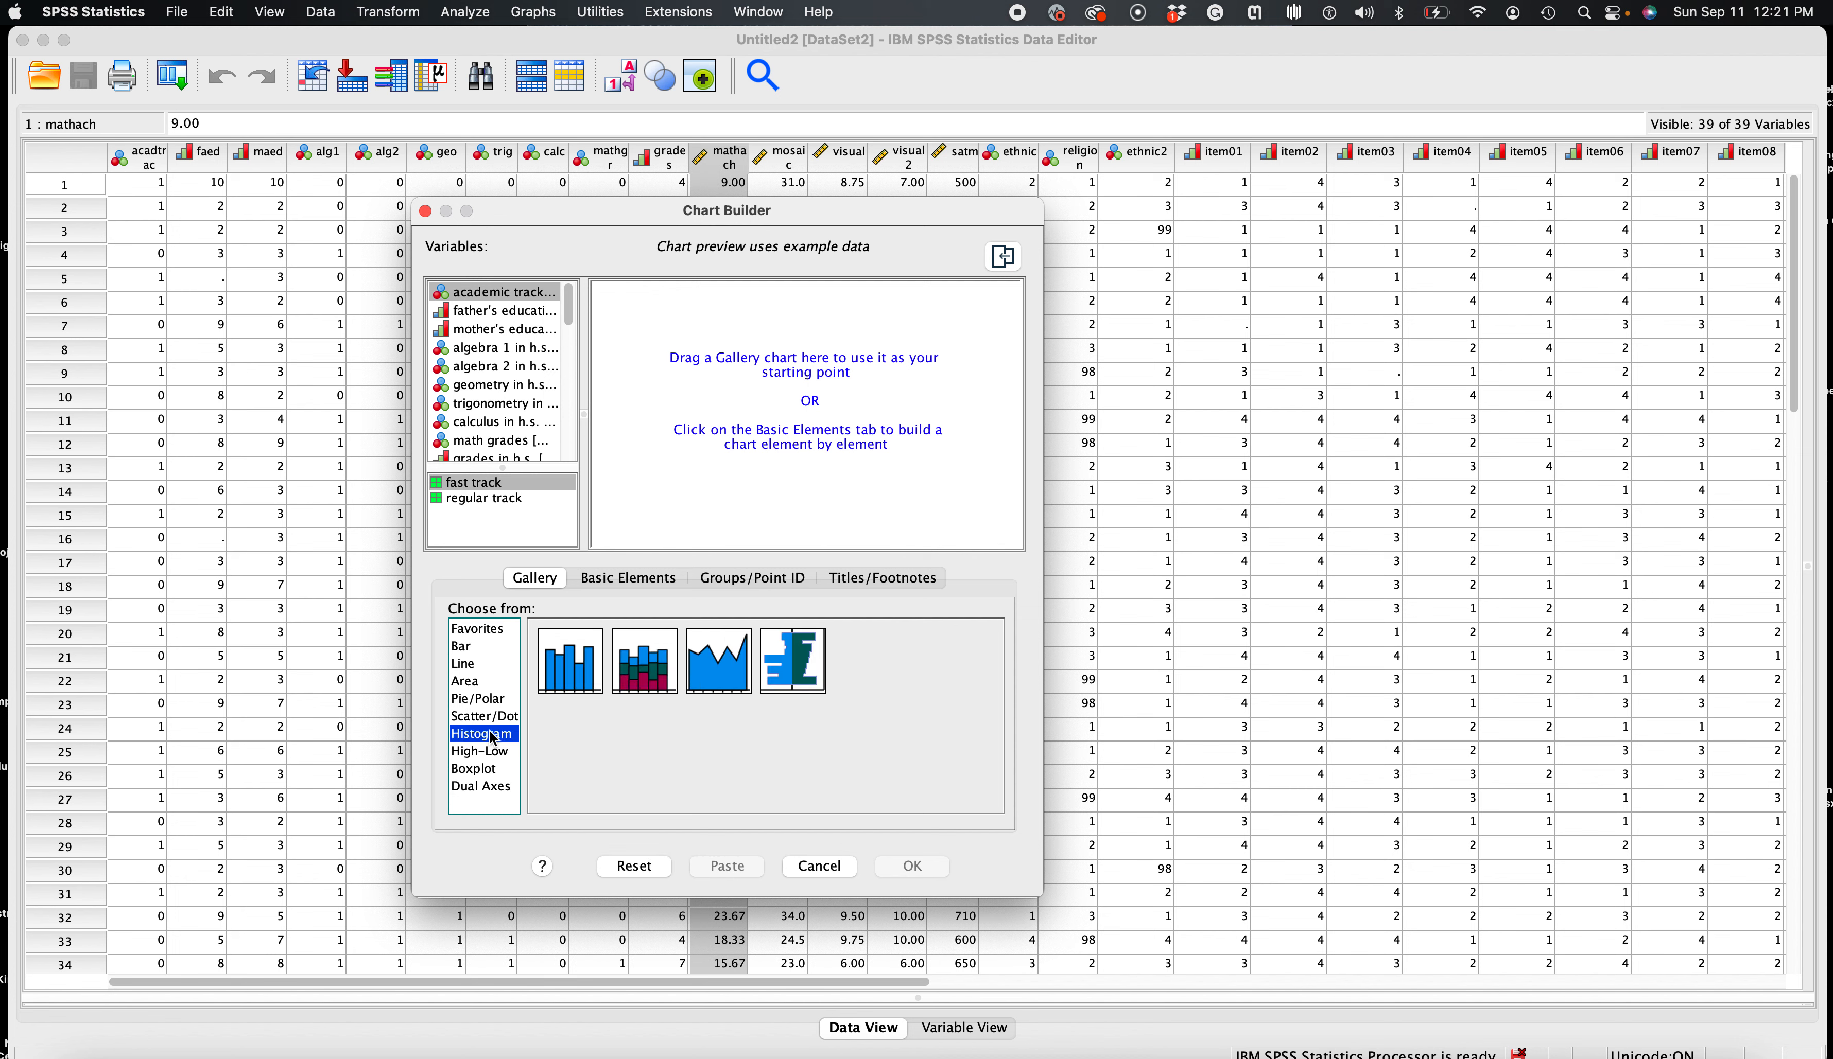
pyautogui.moveTo(557, 677); pyautogui.dragTo(686, 478)
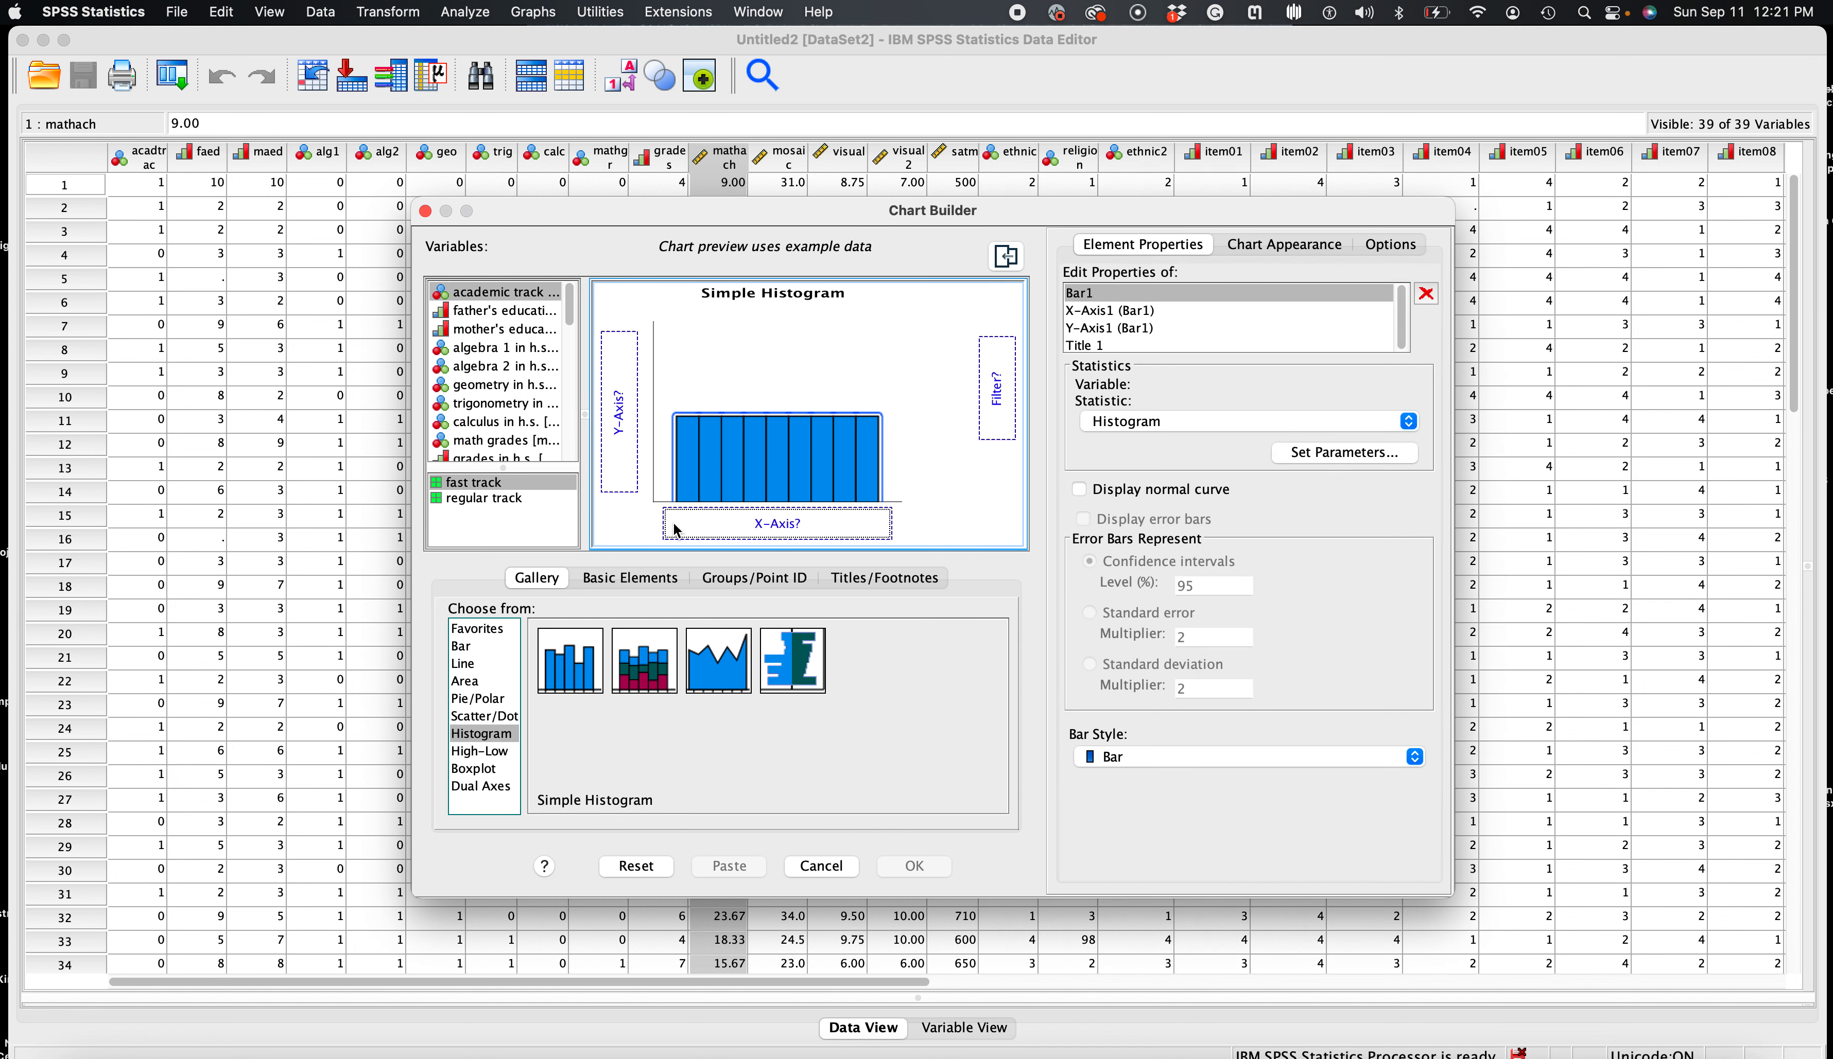
# Step: Assign the motivation scale variable to the histogram's x-axis and generate the chart
pyautogui.scroll(-3, 480, 413)
pyautogui.scroll(-2, 480, 414)
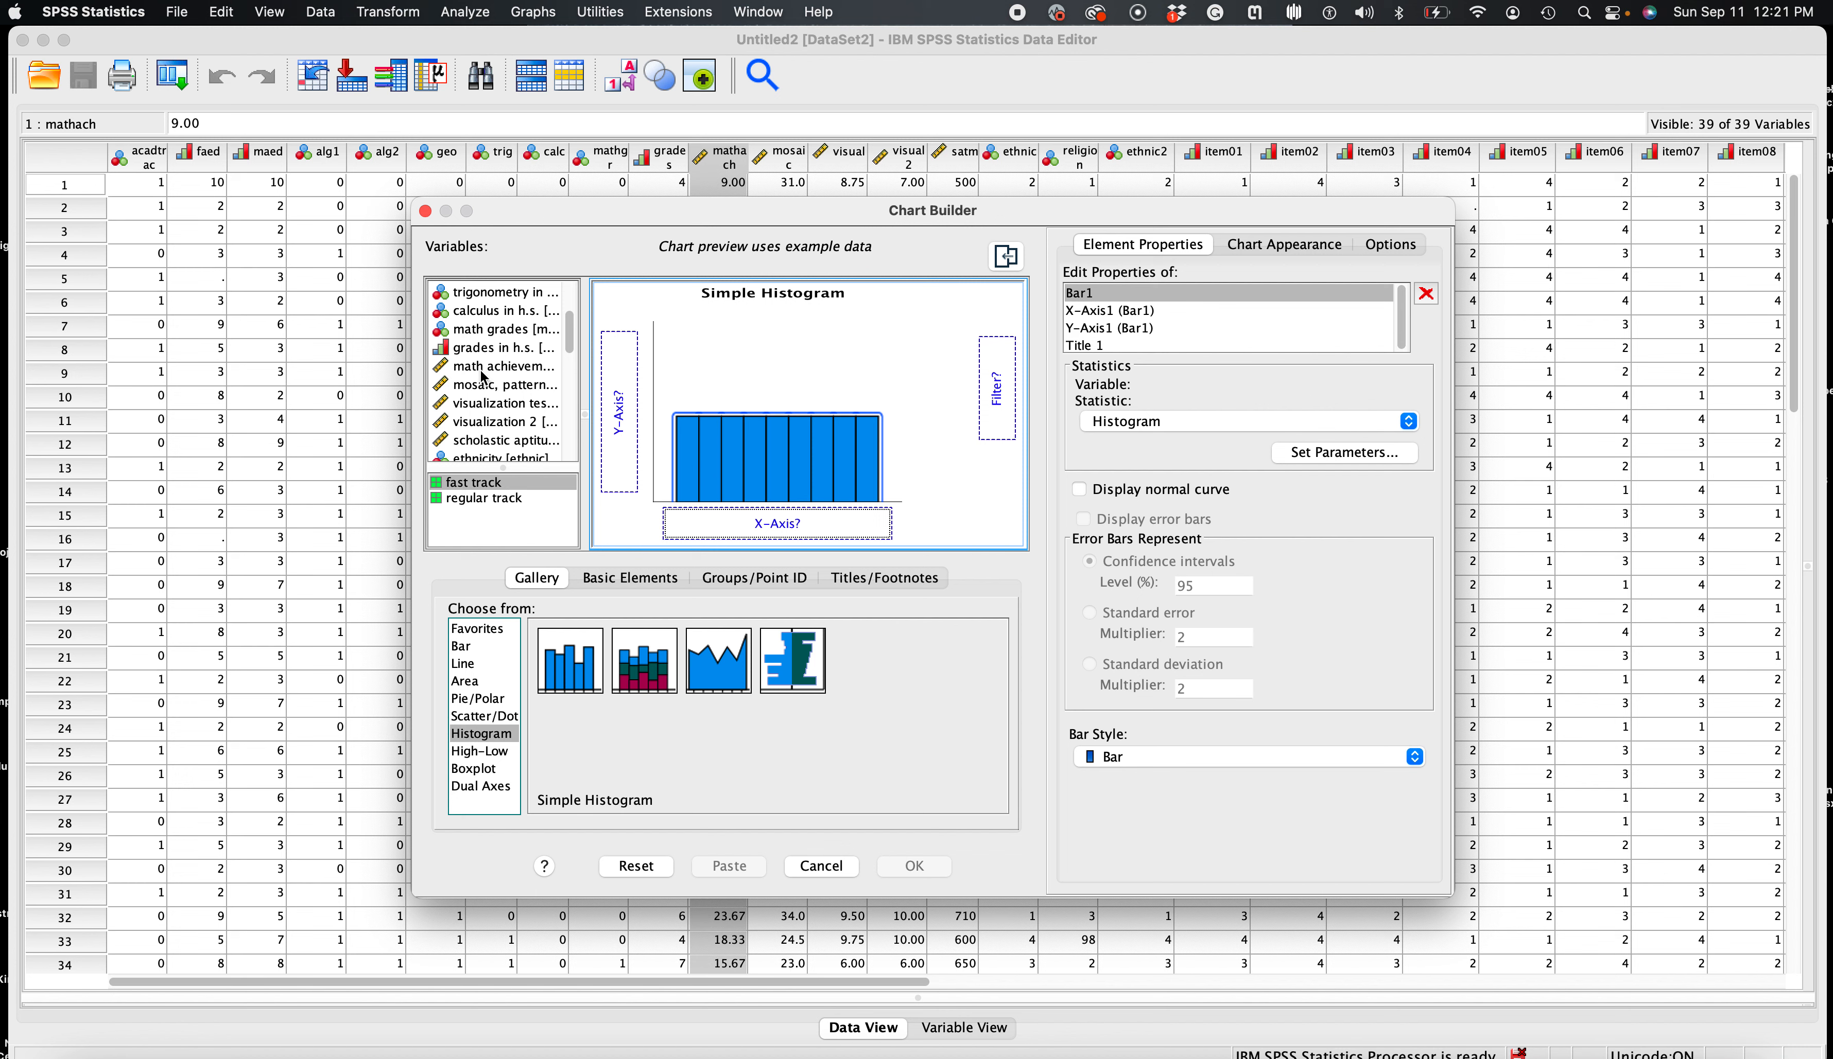
pyautogui.scroll(-13, 484, 381)
pyautogui.scroll(-10, 483, 382)
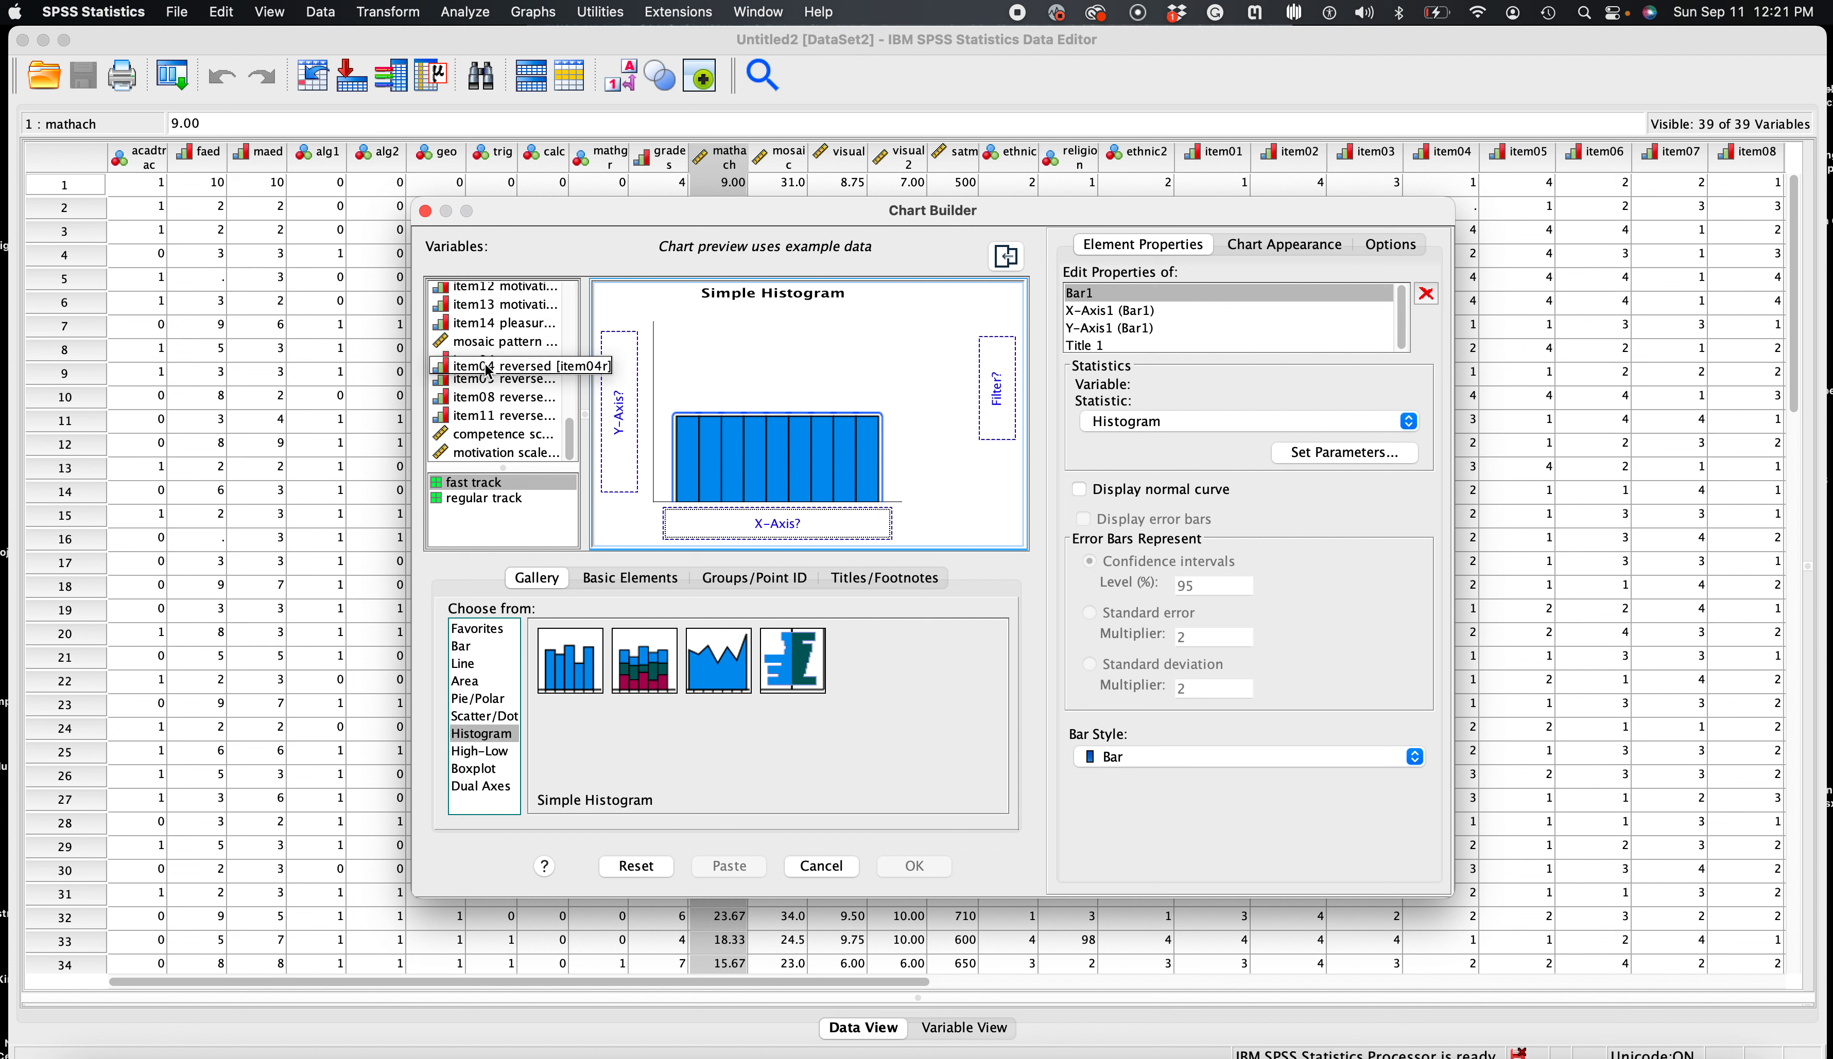
pyautogui.click(511, 456)
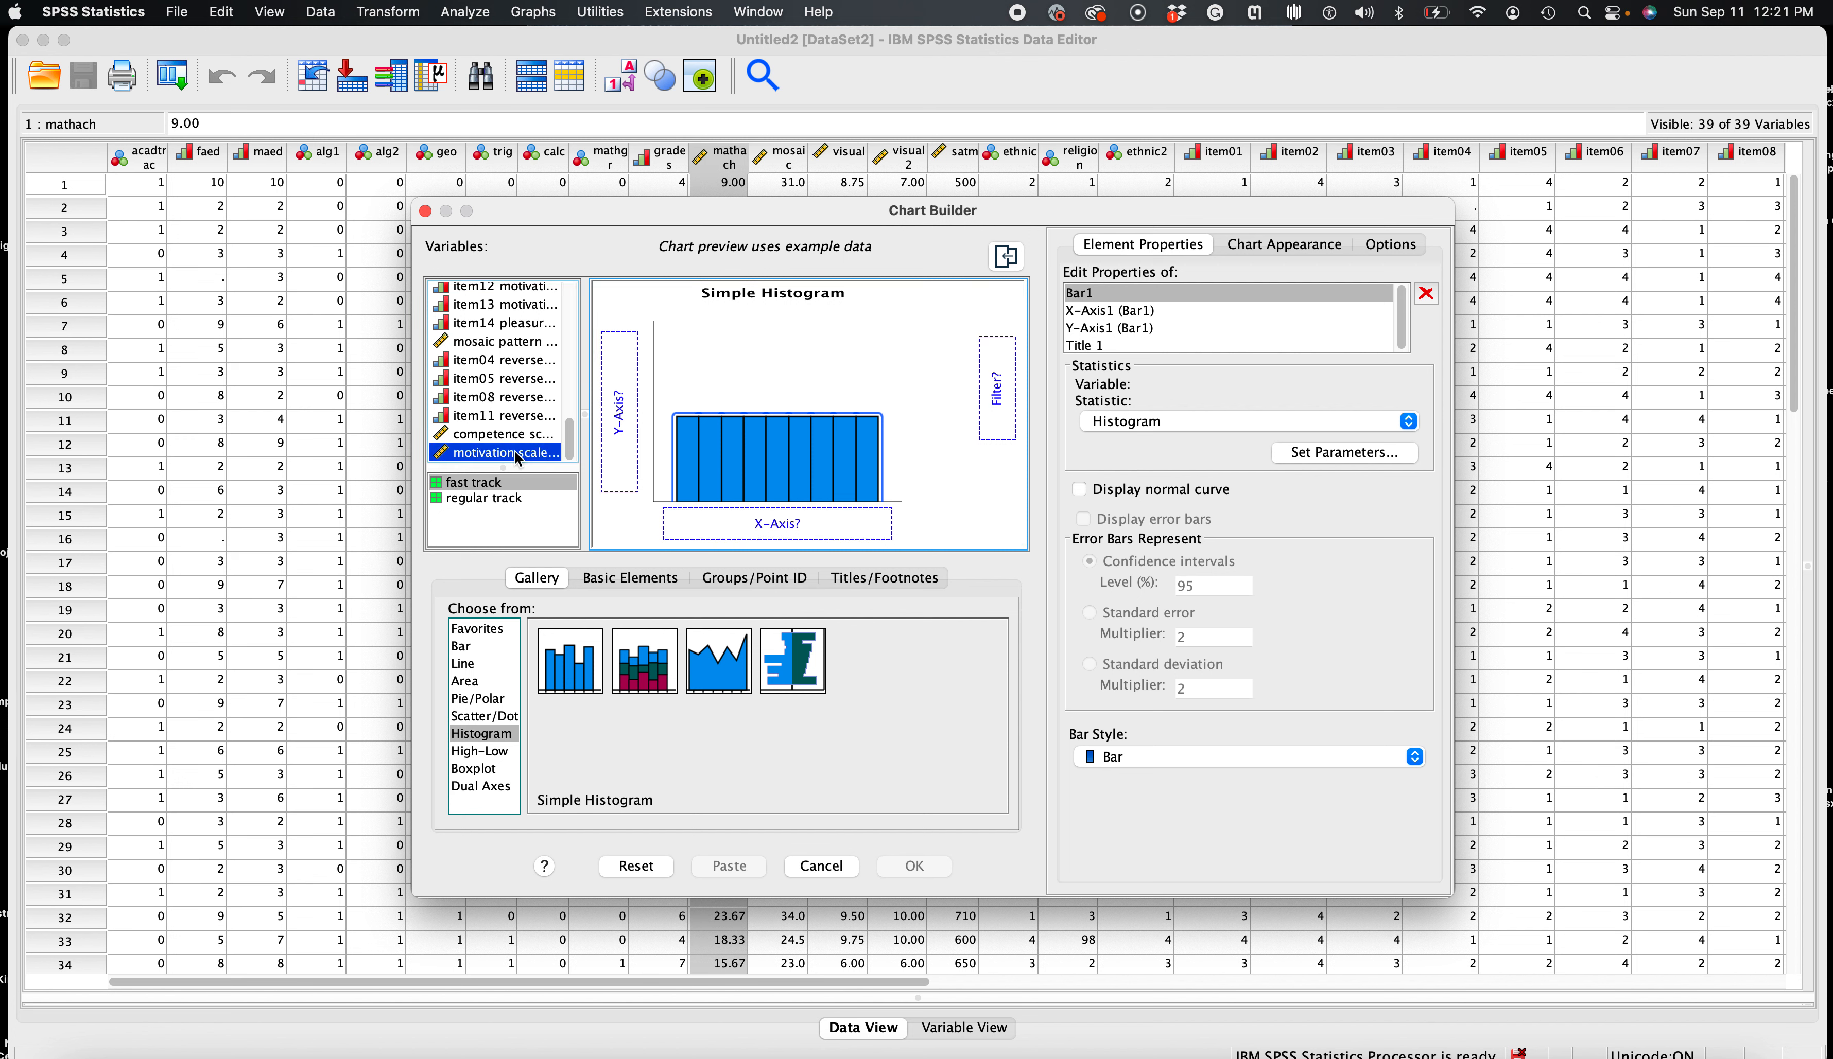
pyautogui.moveTo(513, 459); pyautogui.dragTo(722, 521)
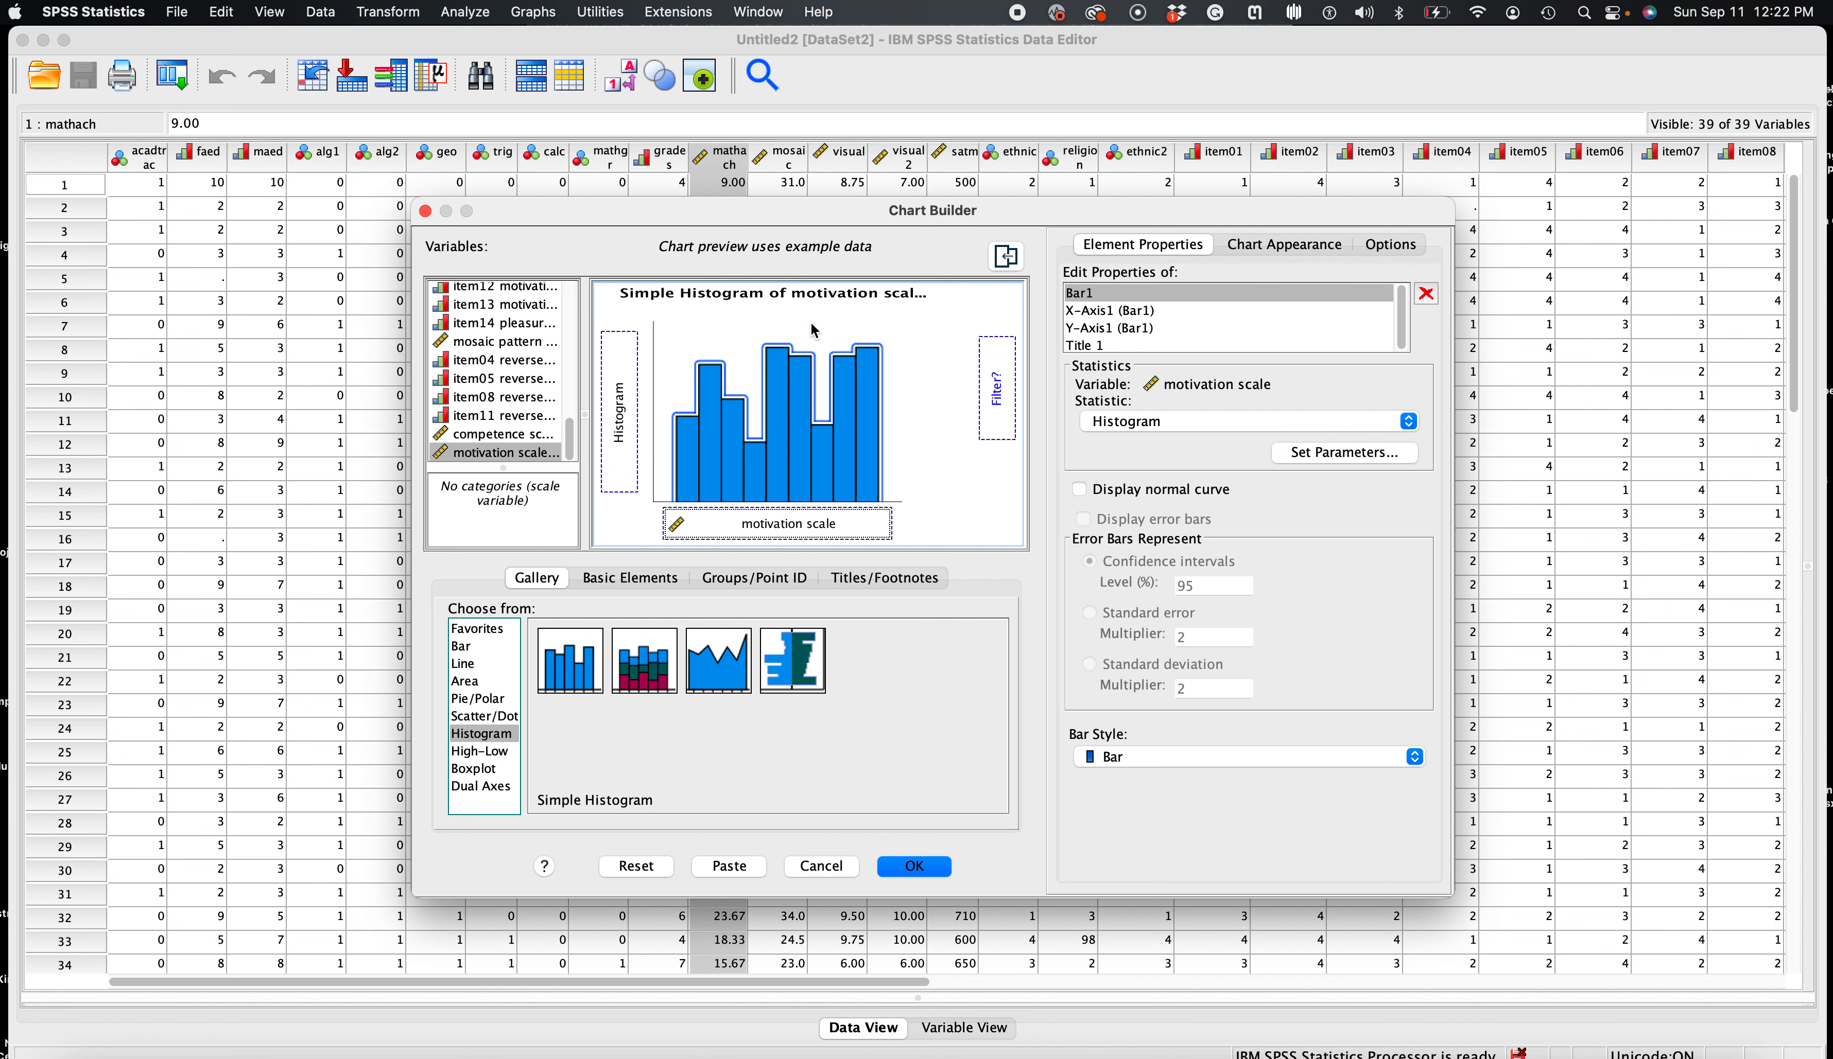
pyautogui.click(922, 868)
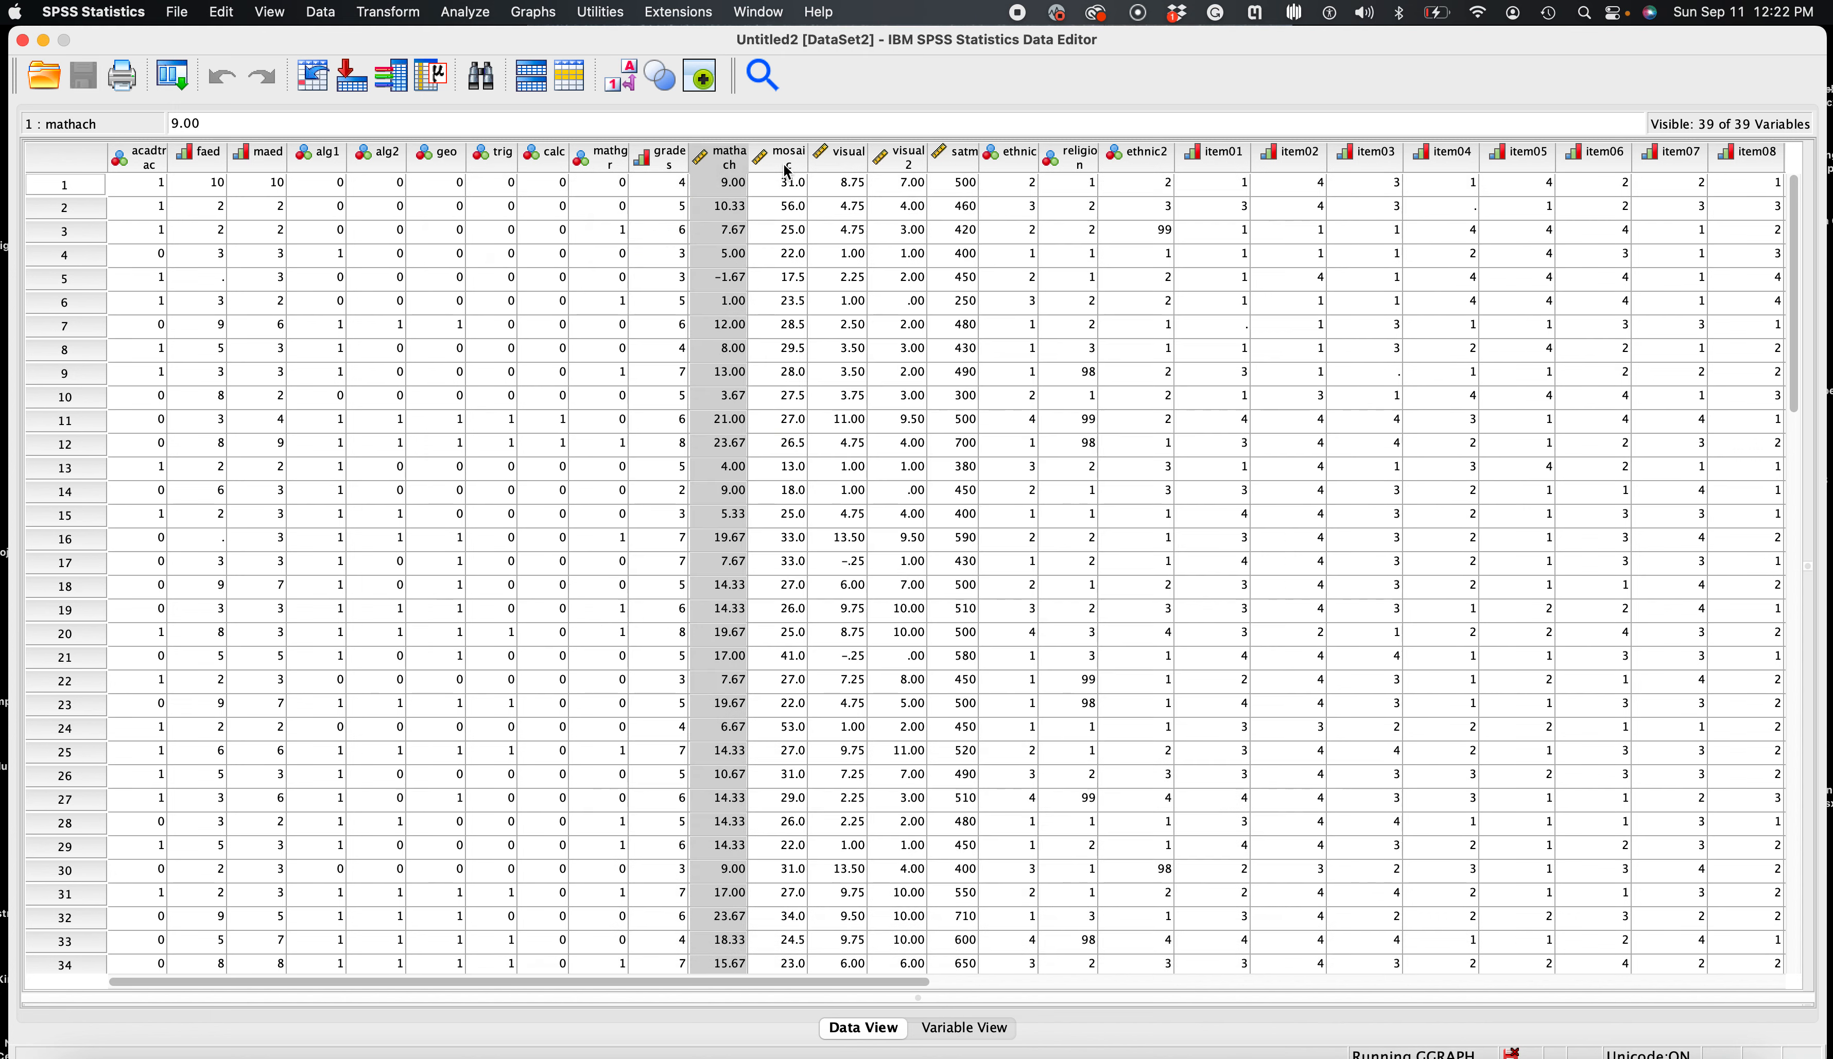
pyautogui.click(694, 163)
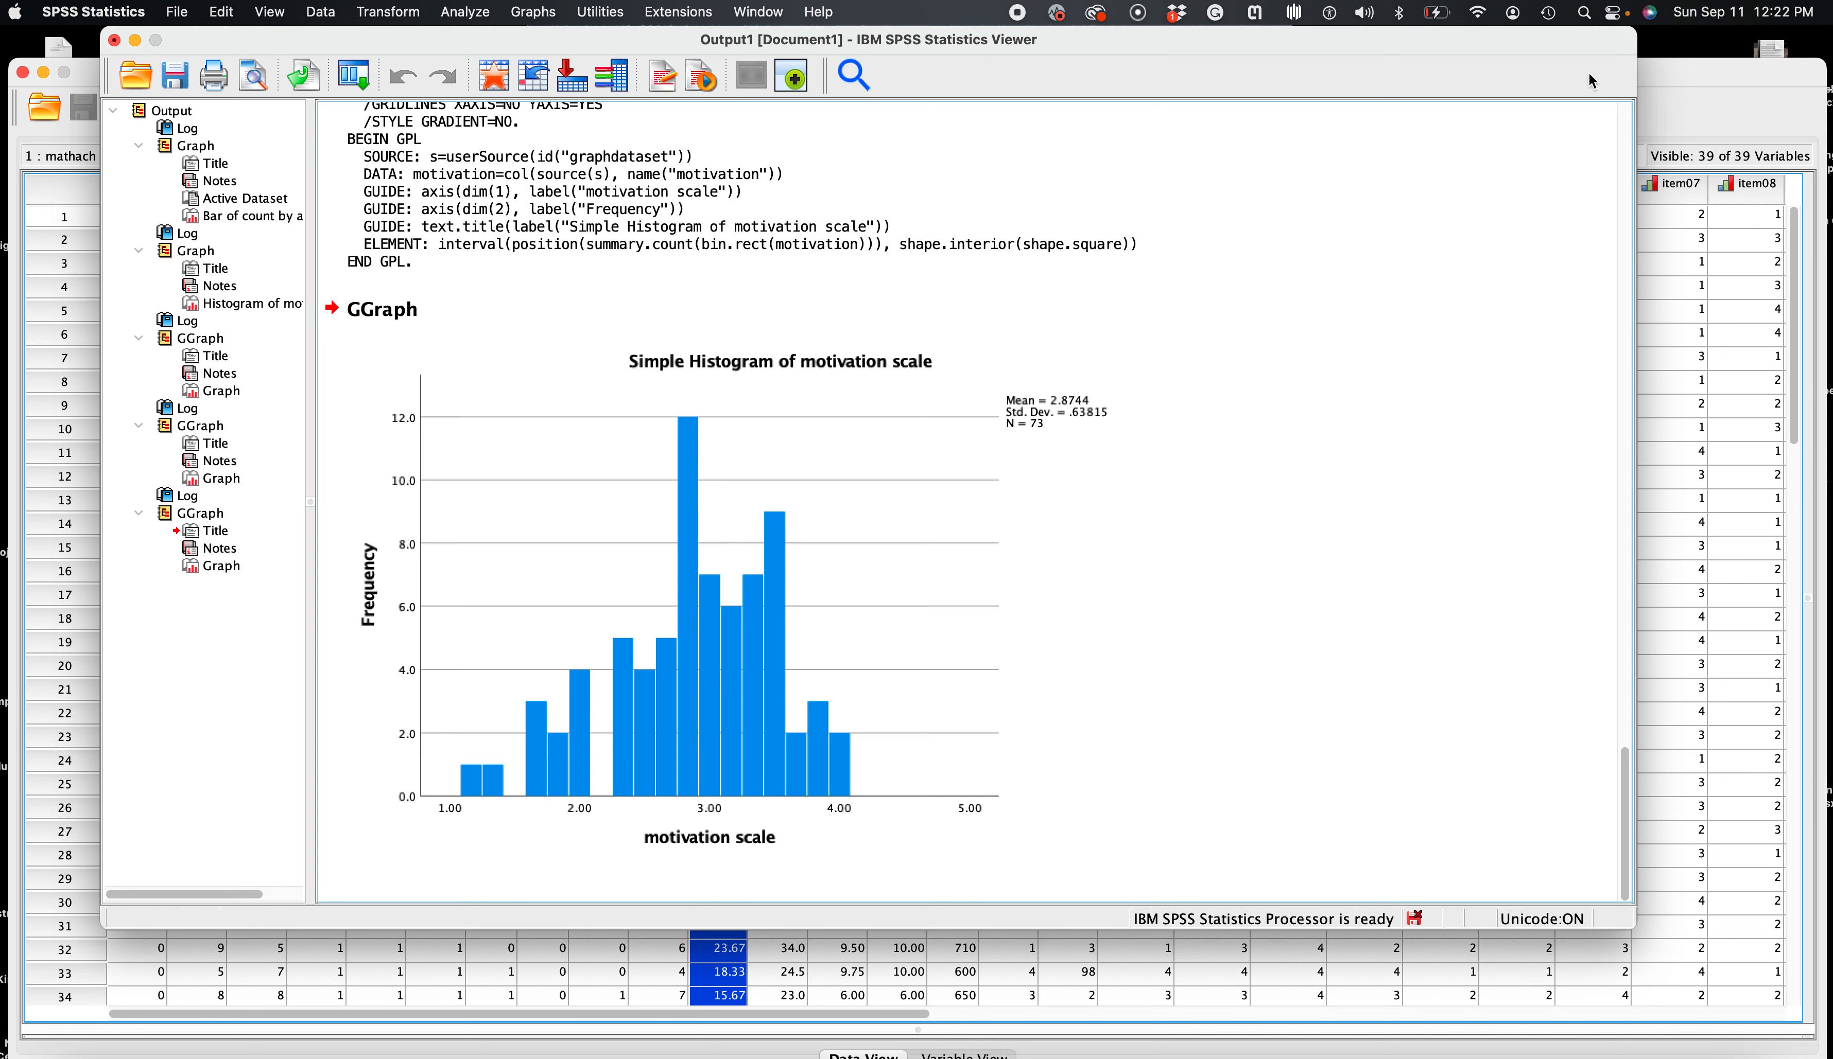
# Step: Reopen the Chart Builder from the data editor, reset the histogram definition and start a Frequency Polygon chart
pyautogui.click(1661, 85)
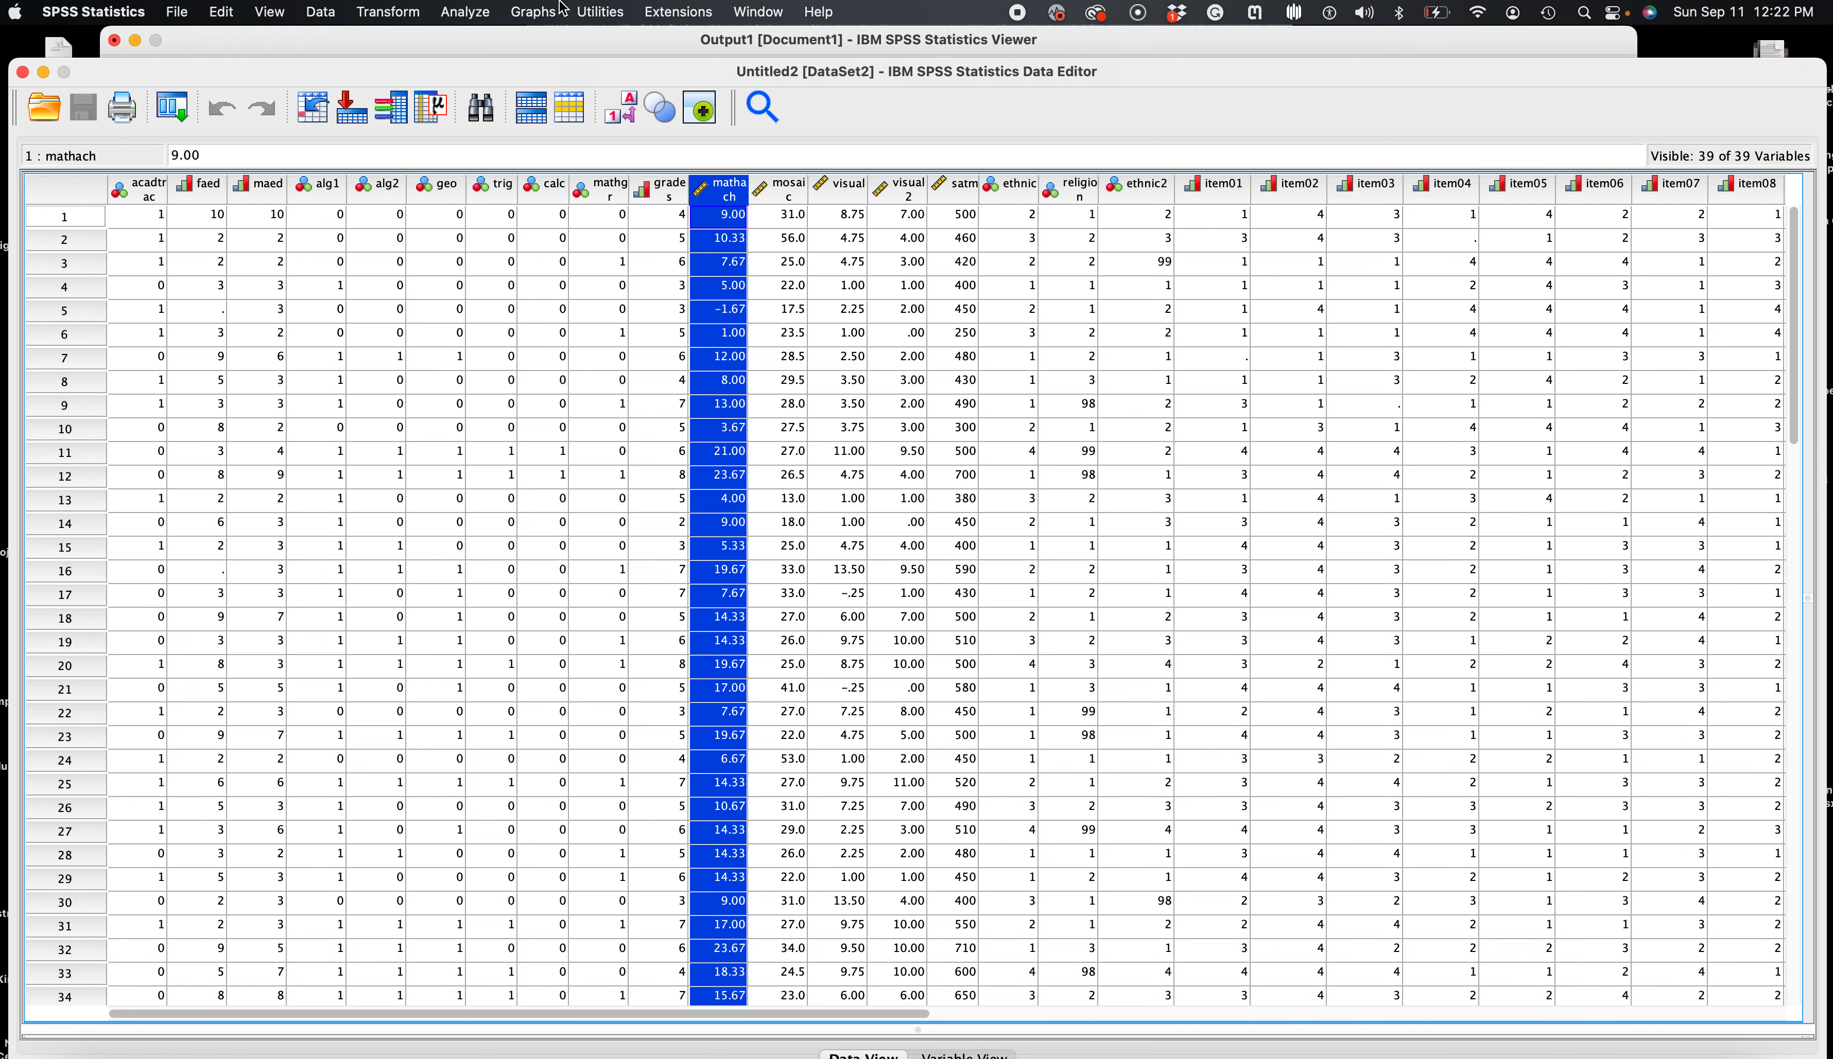
pyautogui.click(534, 12)
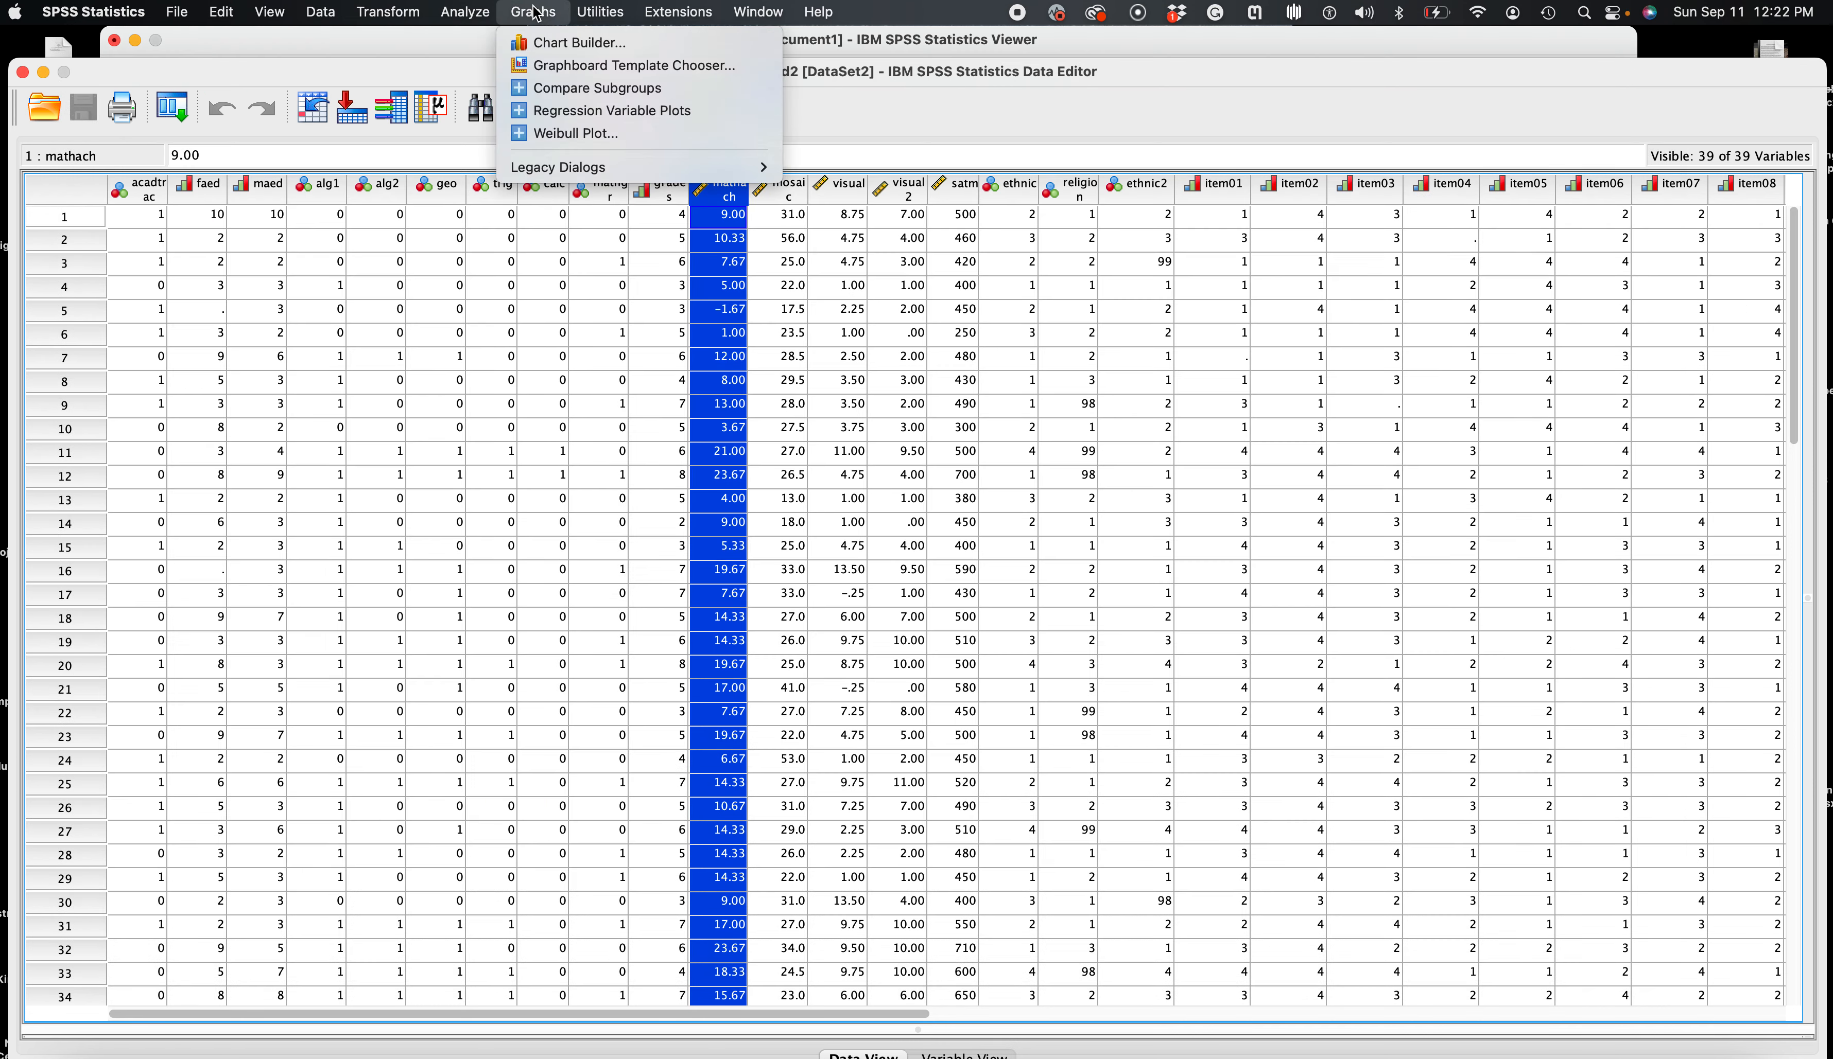
pyautogui.click(546, 46)
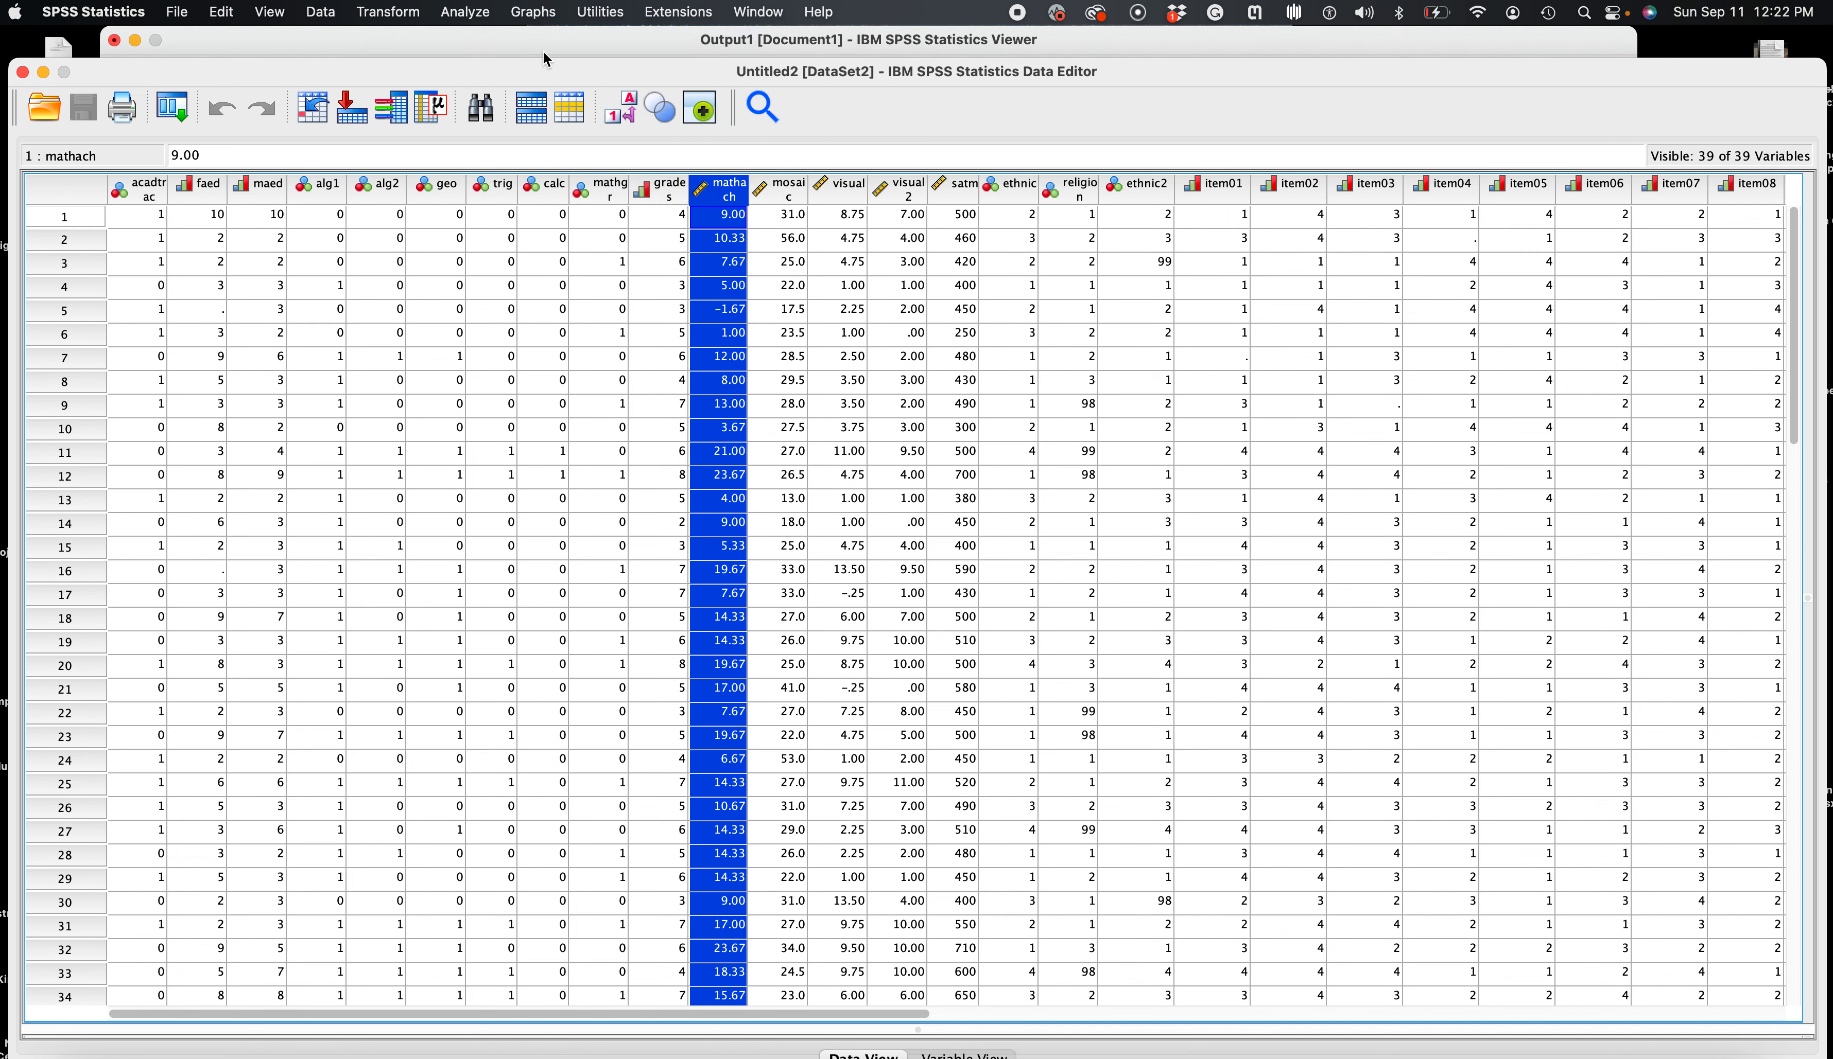
pyautogui.click(816, 695)
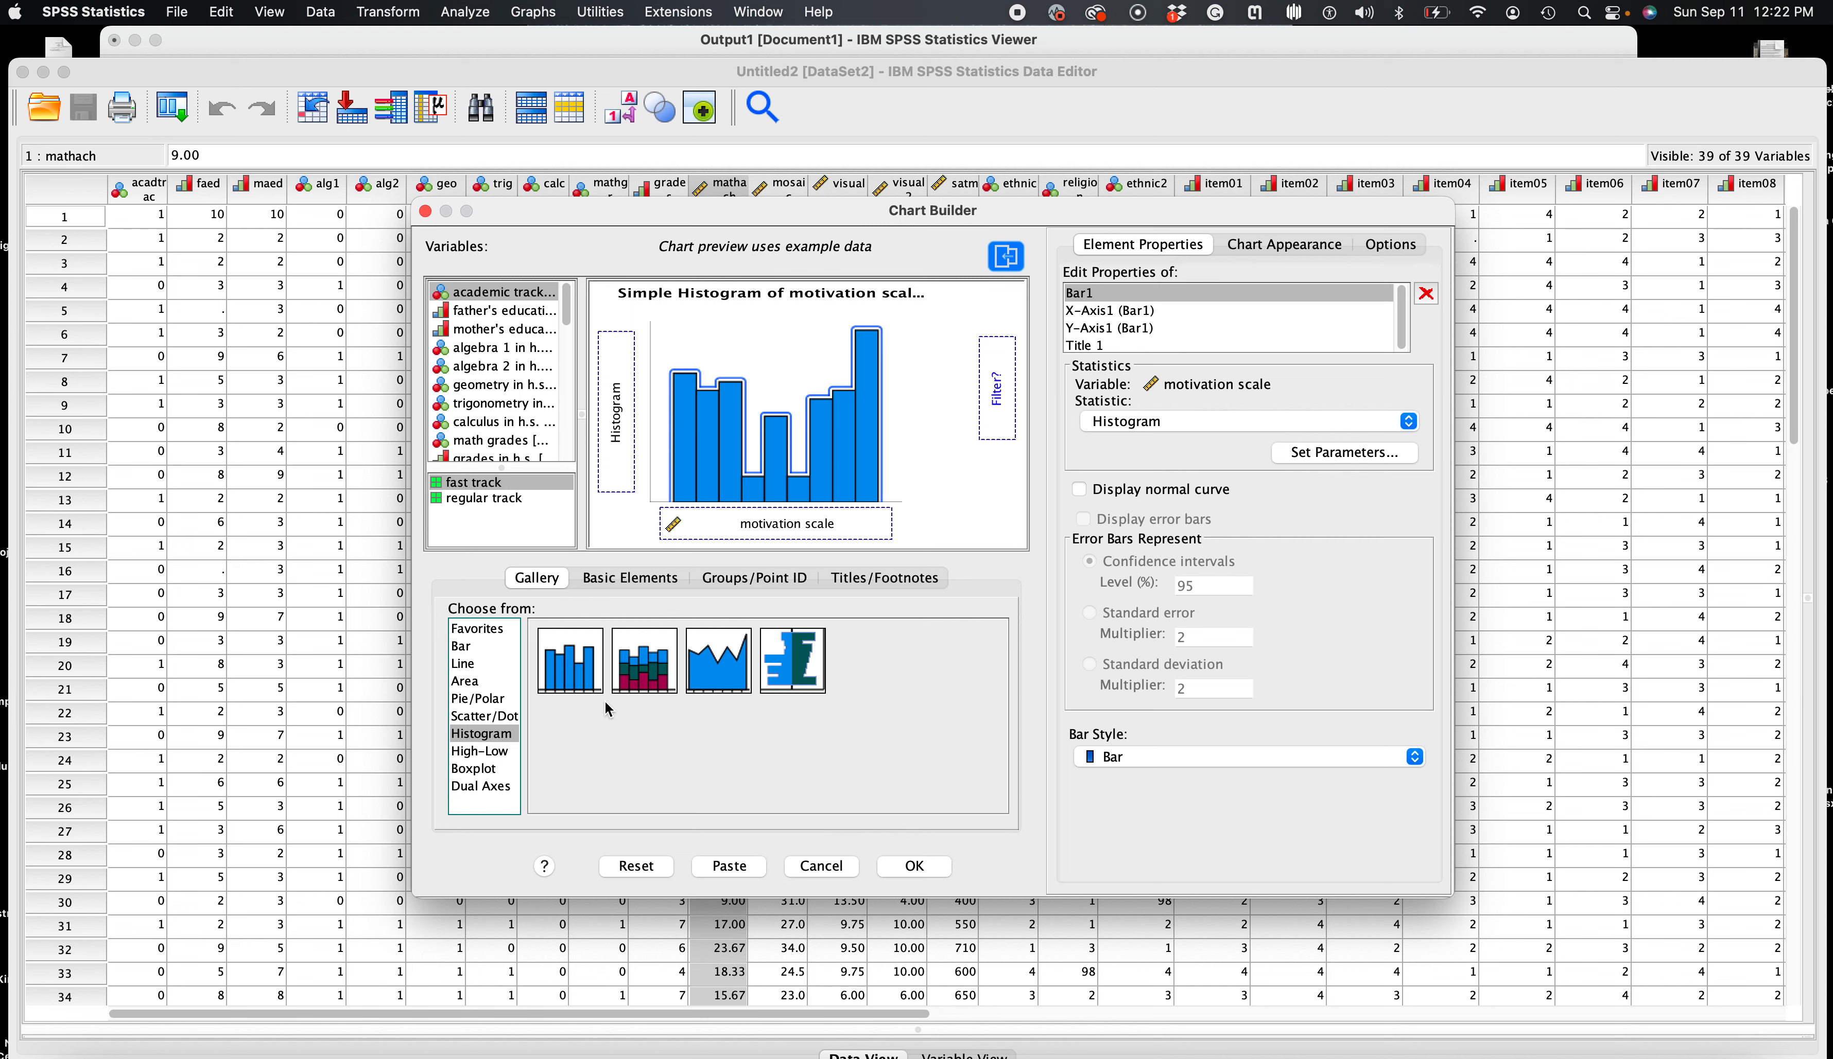
pyautogui.click(640, 873)
pyautogui.click(638, 868)
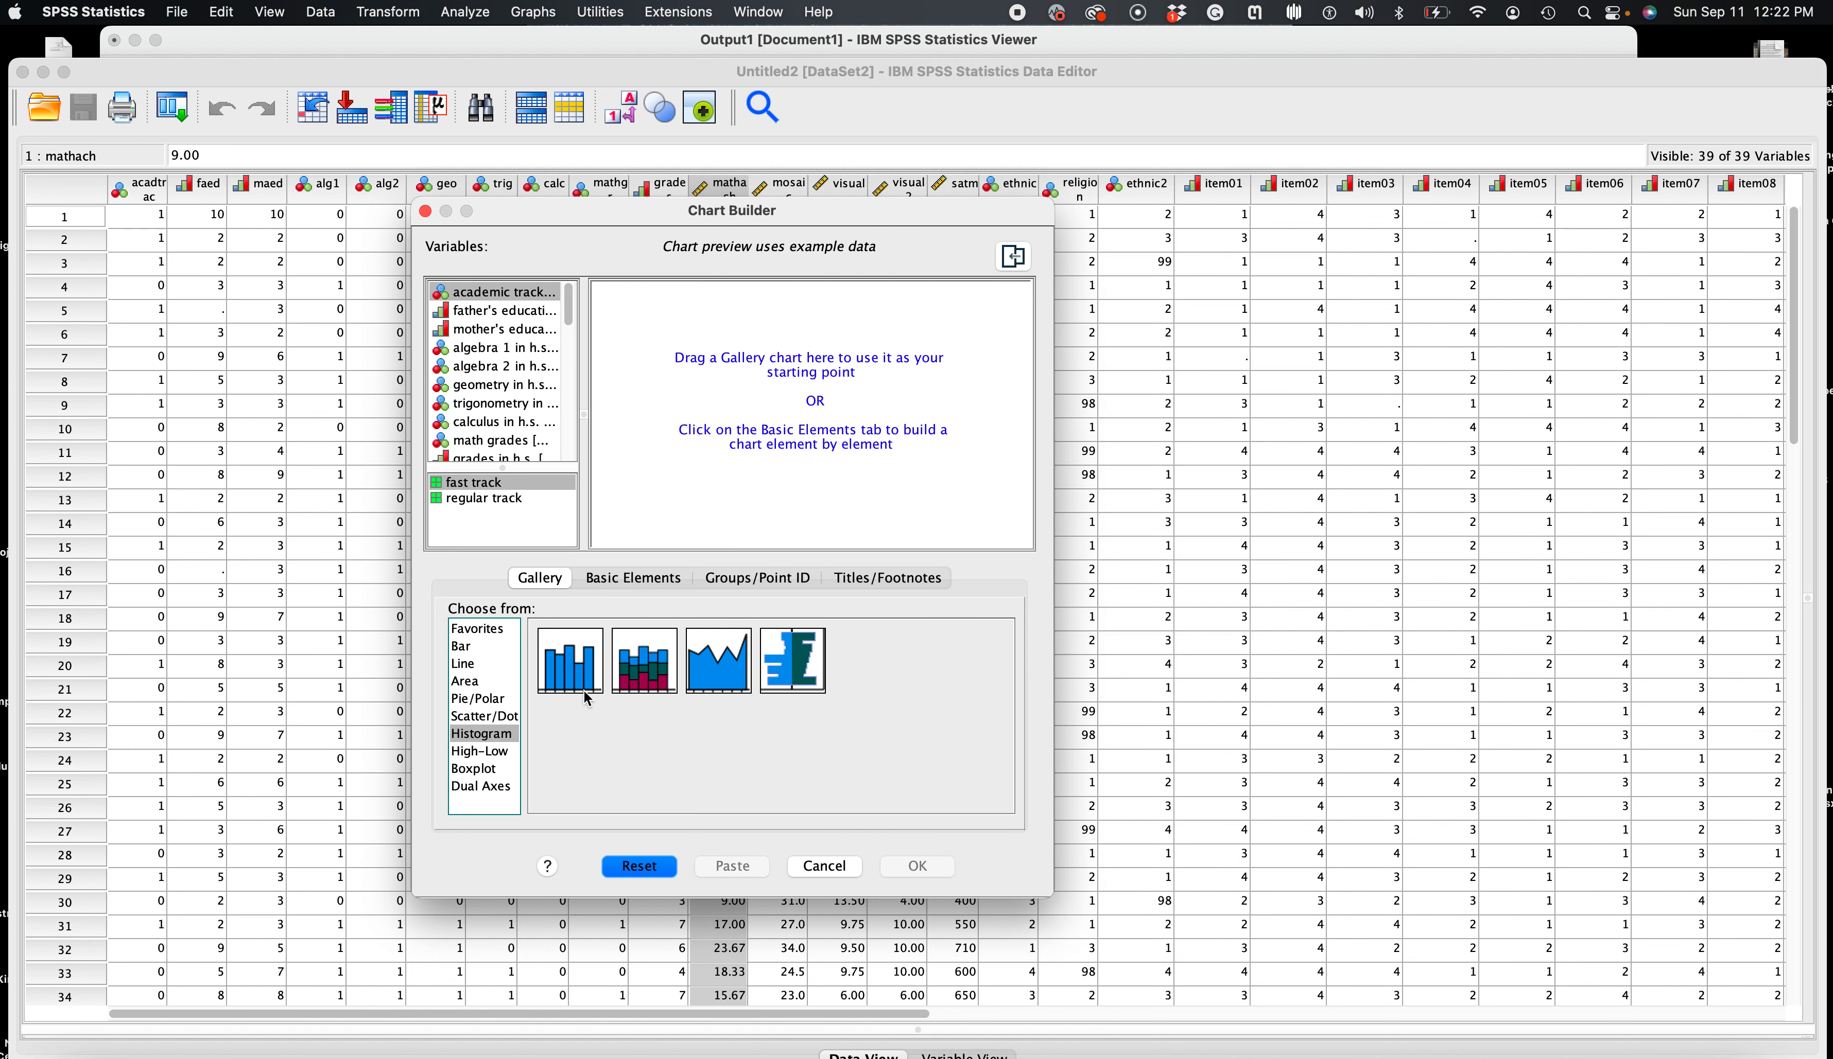
pyautogui.click(482, 736)
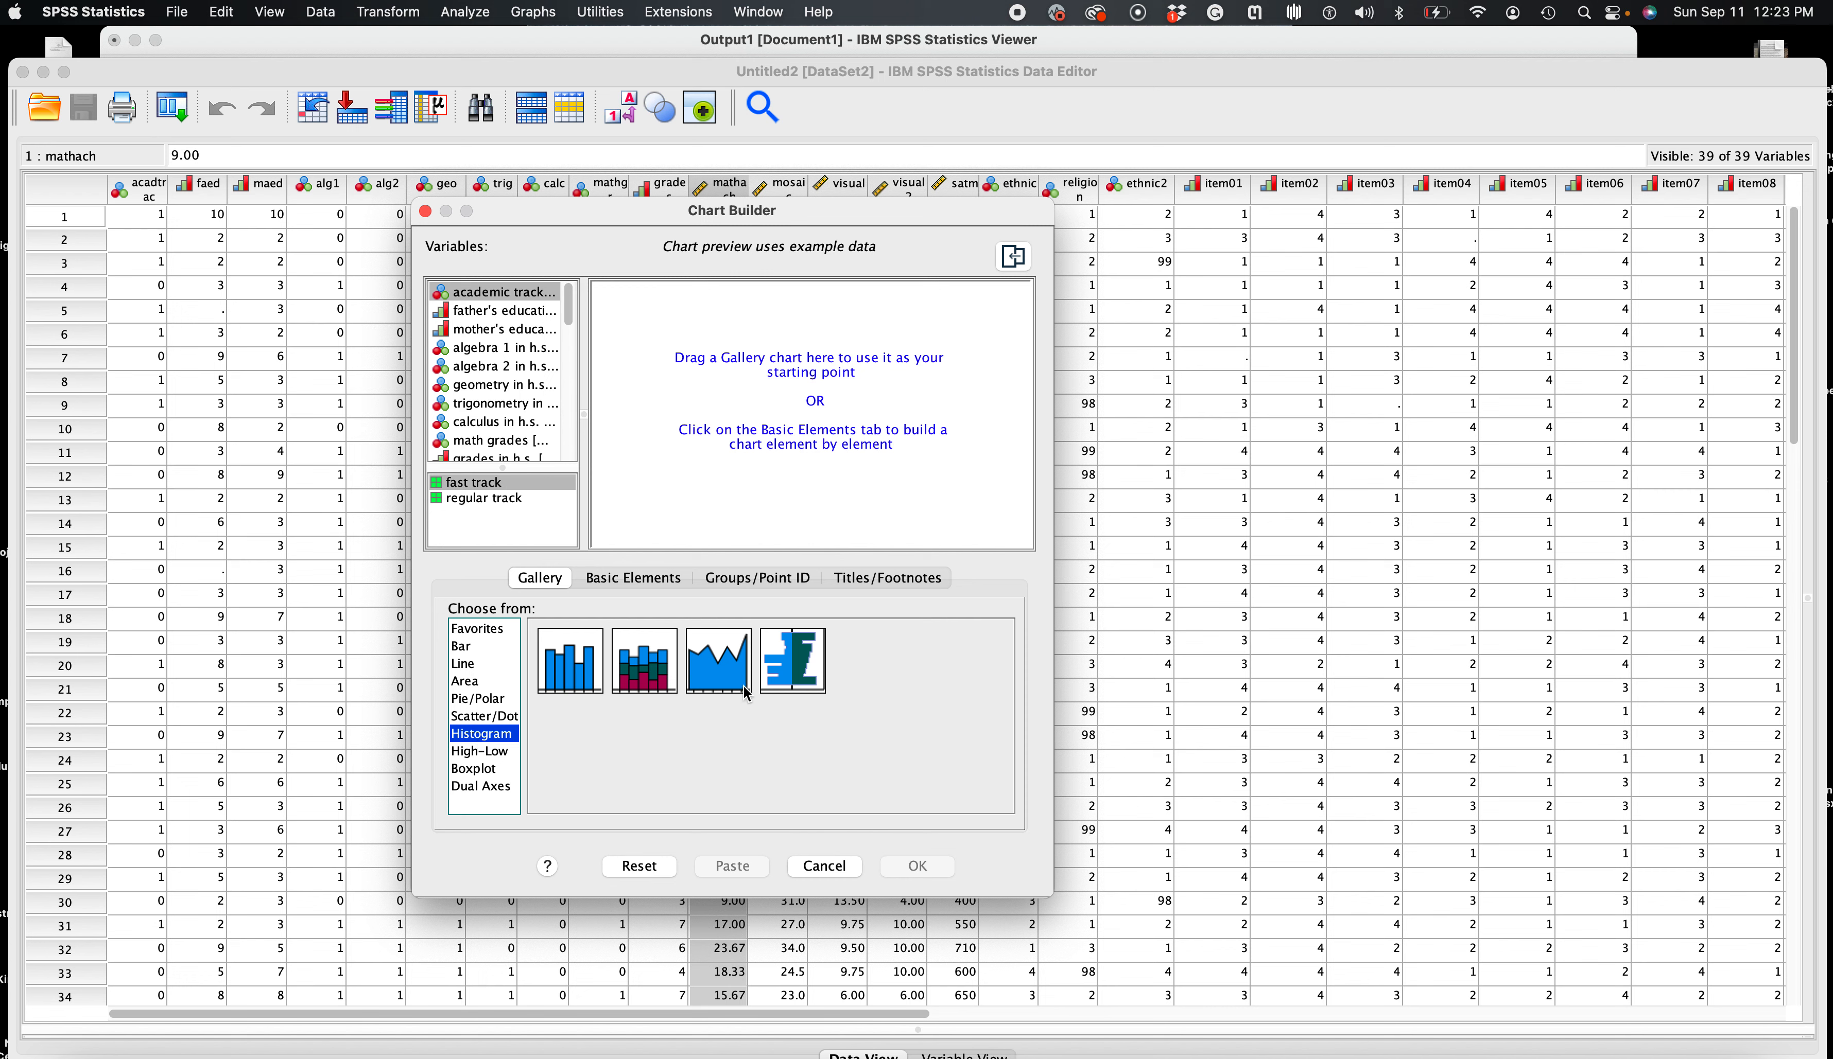
pyautogui.moveTo(727, 666); pyautogui.dragTo(732, 448)
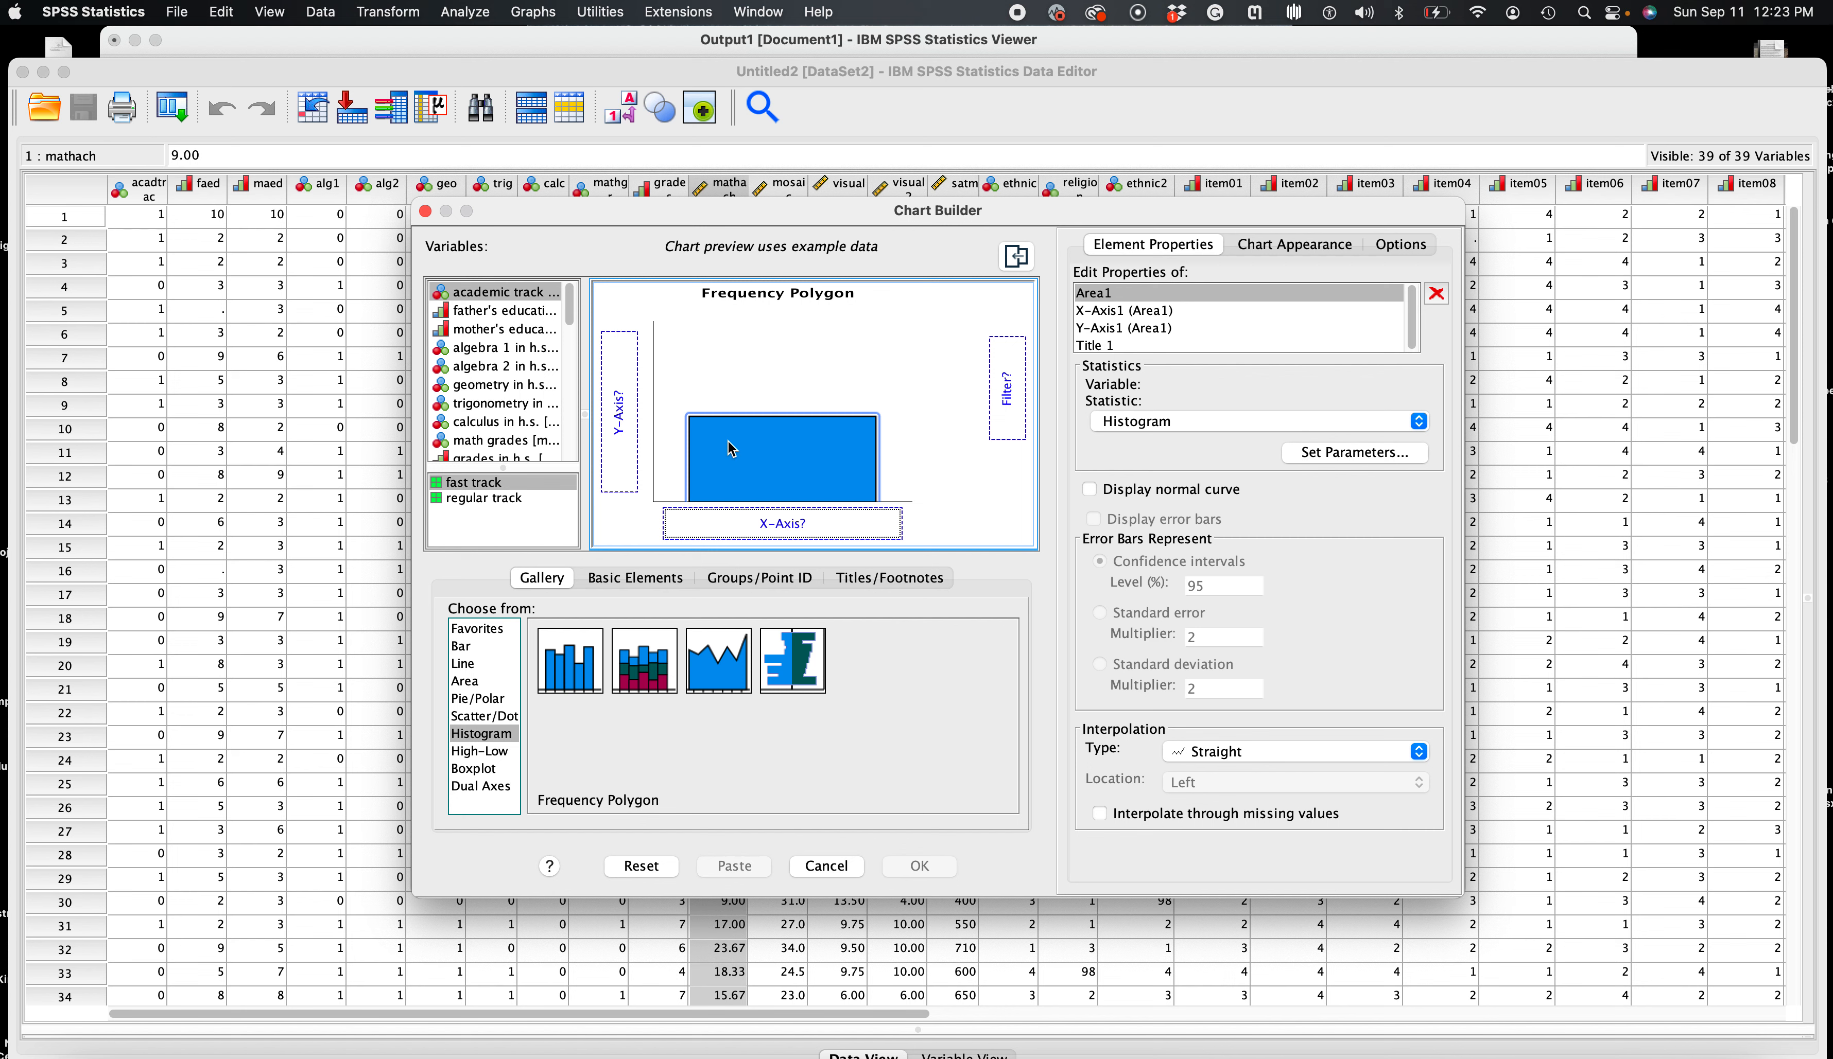
# Step: Assign the motivation scale variable to the frequency polygon's x-axis and generate the chart
pyautogui.click(561, 480)
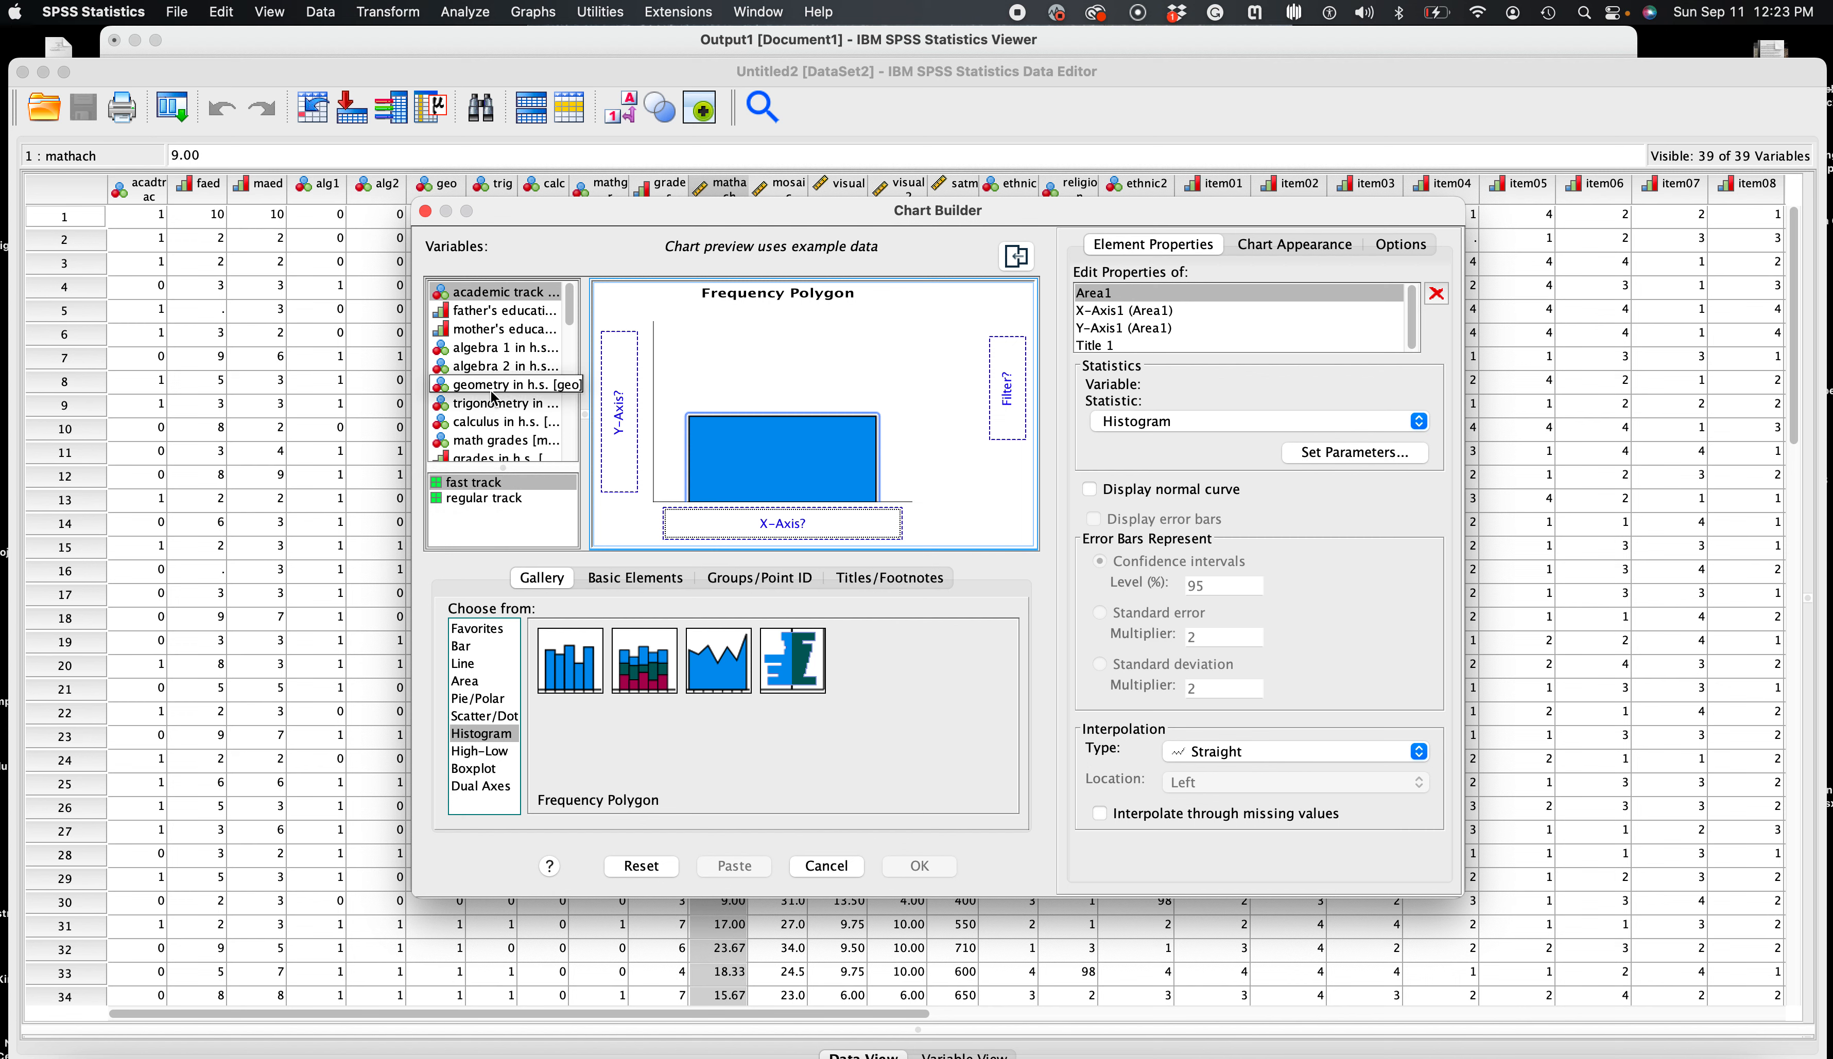
pyautogui.scroll(-4, 493, 408)
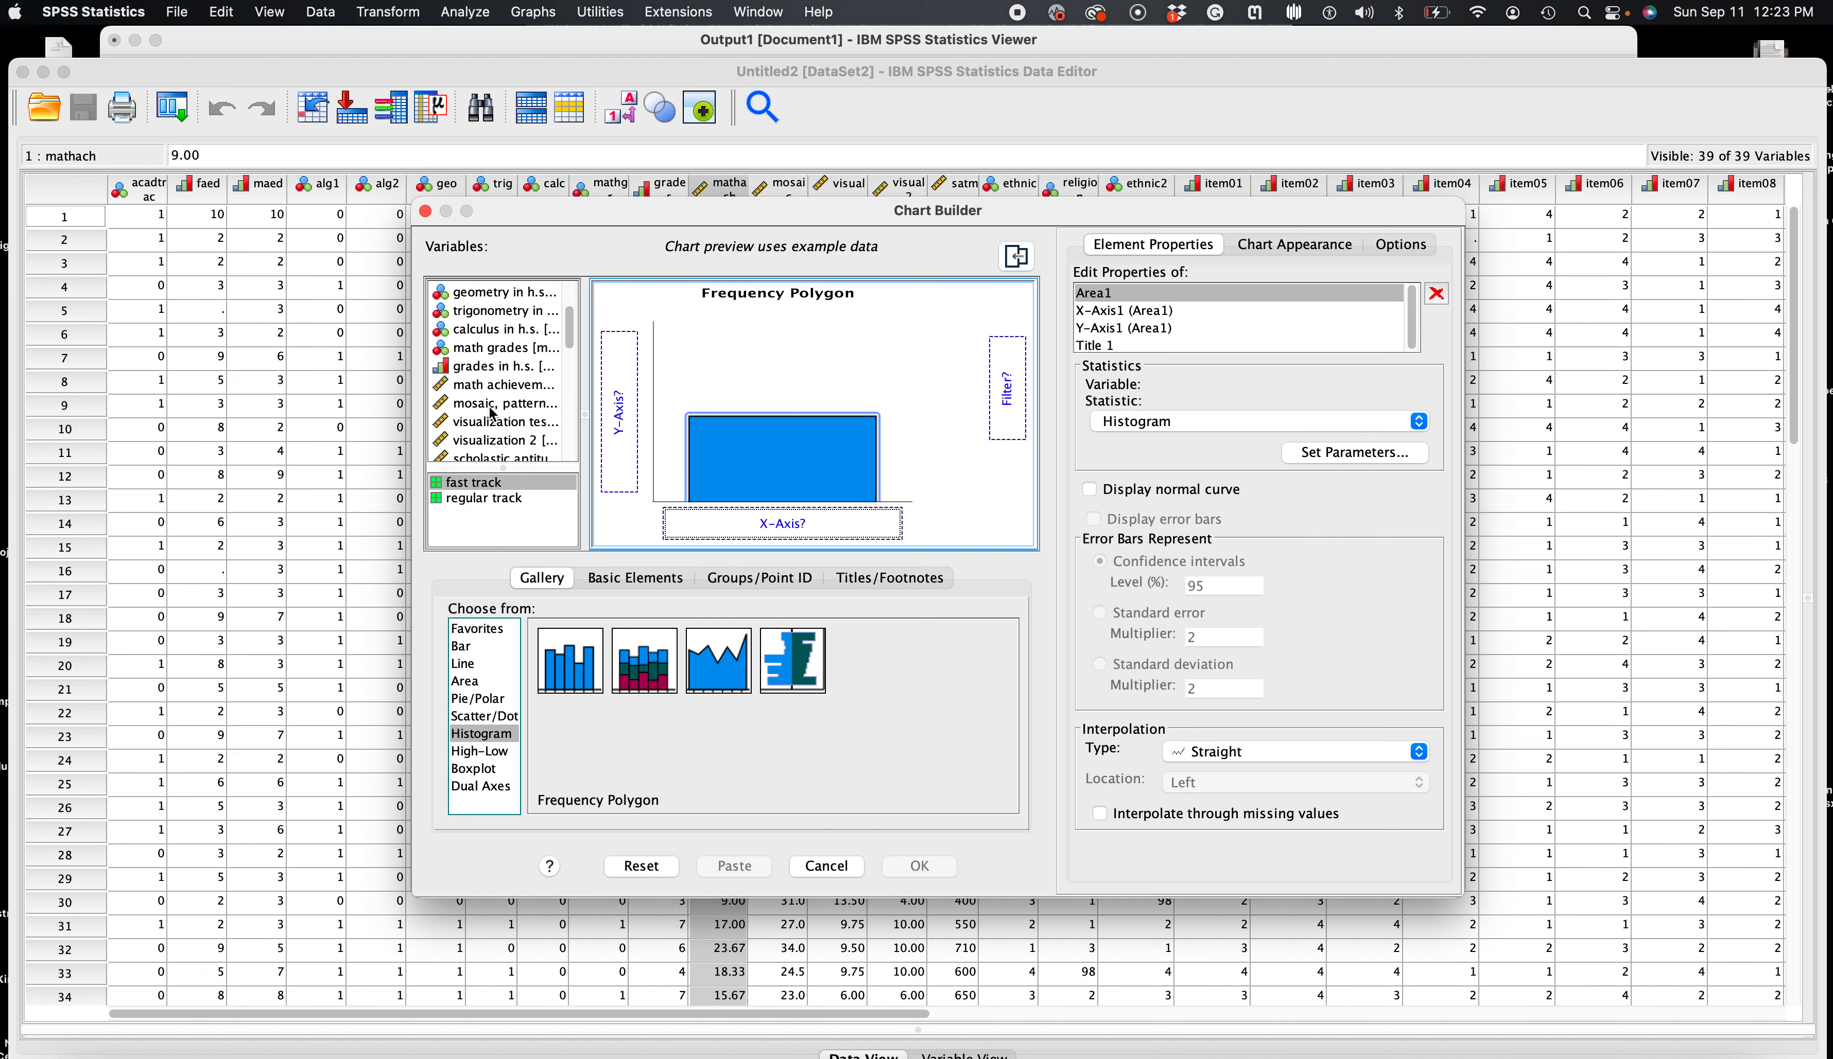
pyautogui.scroll(-8, 493, 415)
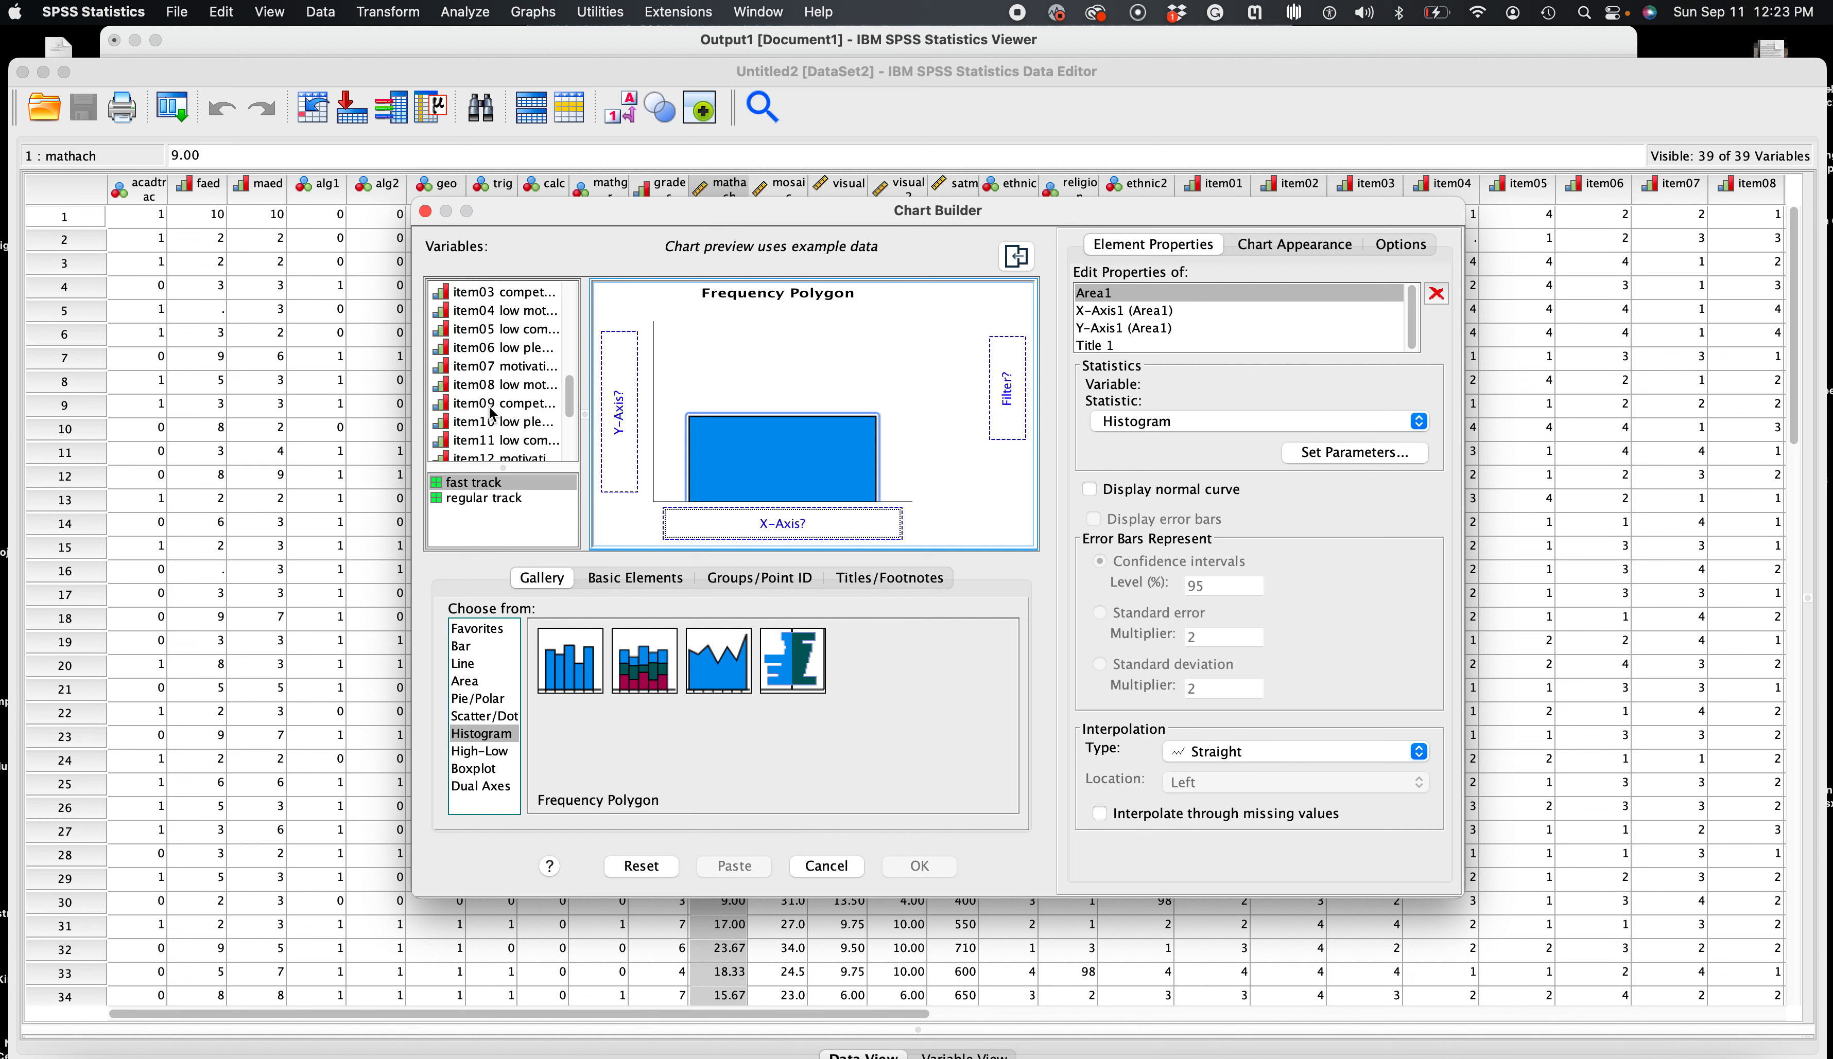
pyautogui.scroll(-3, 493, 415)
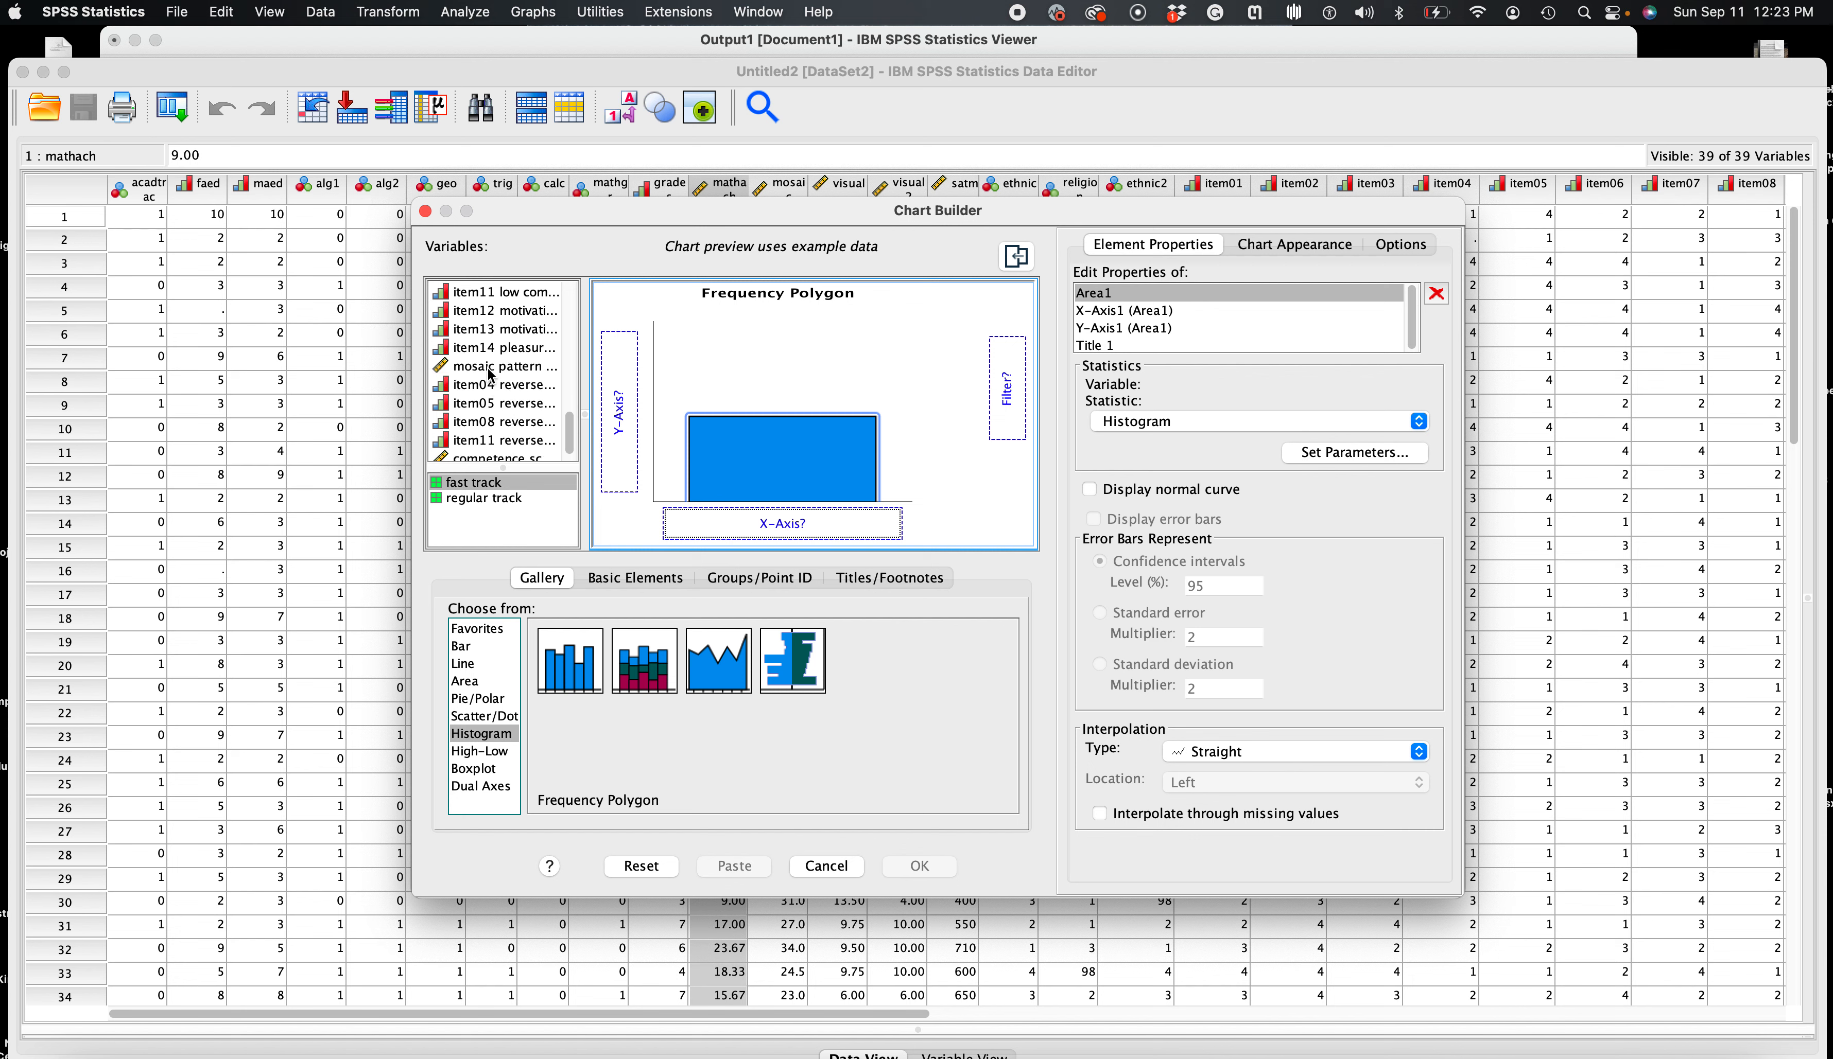
pyautogui.click(489, 368)
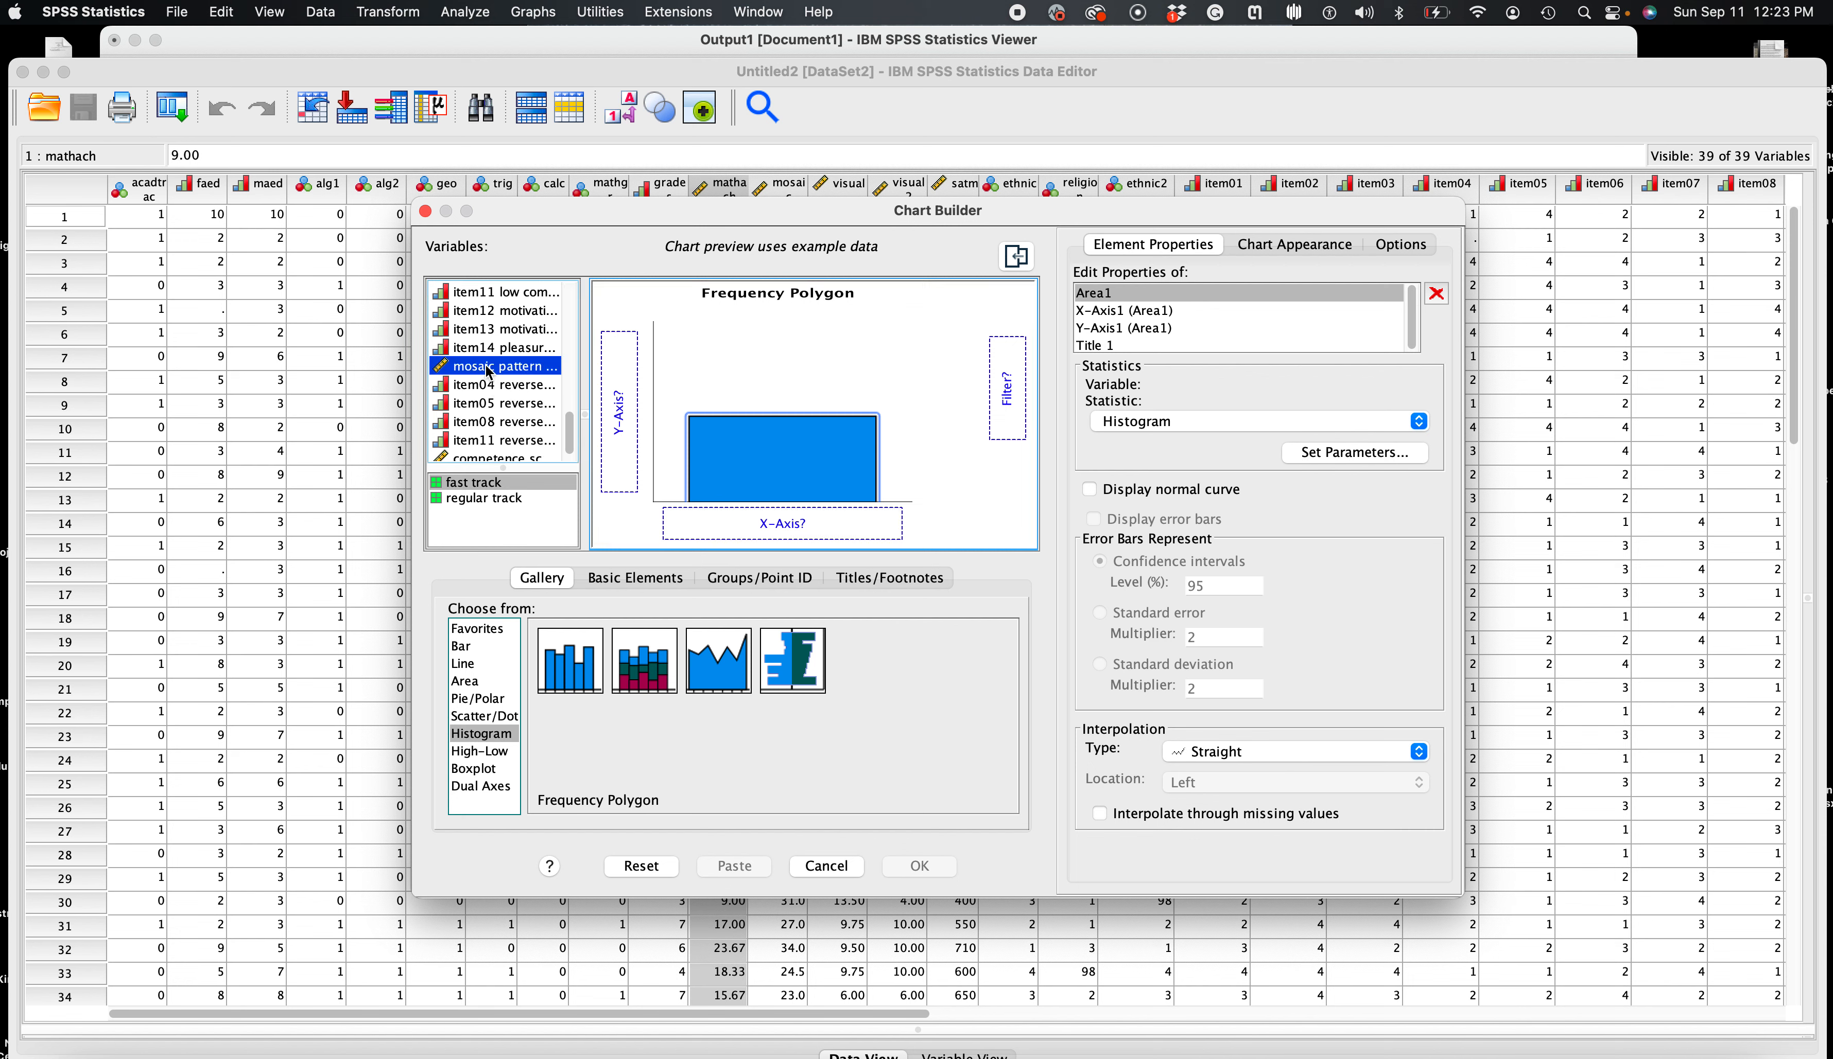
pyautogui.scroll(-1, 491, 375)
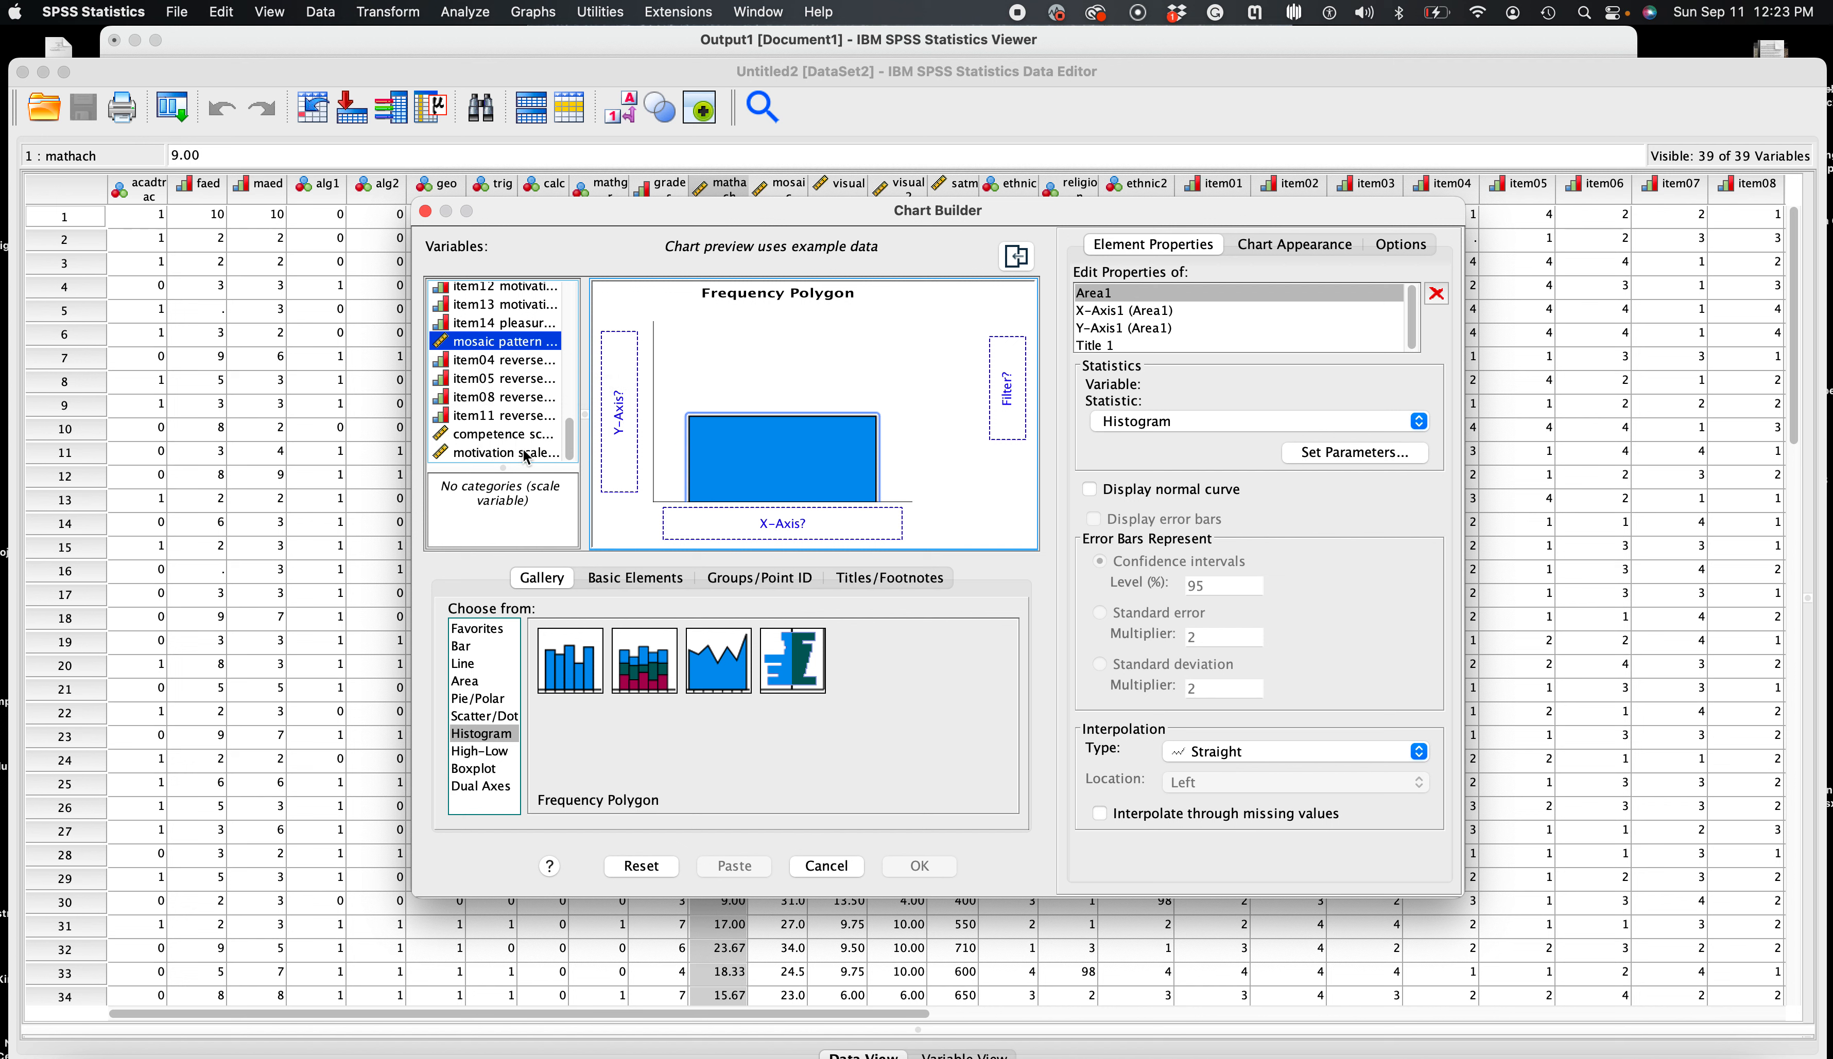
pyautogui.moveTo(502, 456); pyautogui.dragTo(763, 521)
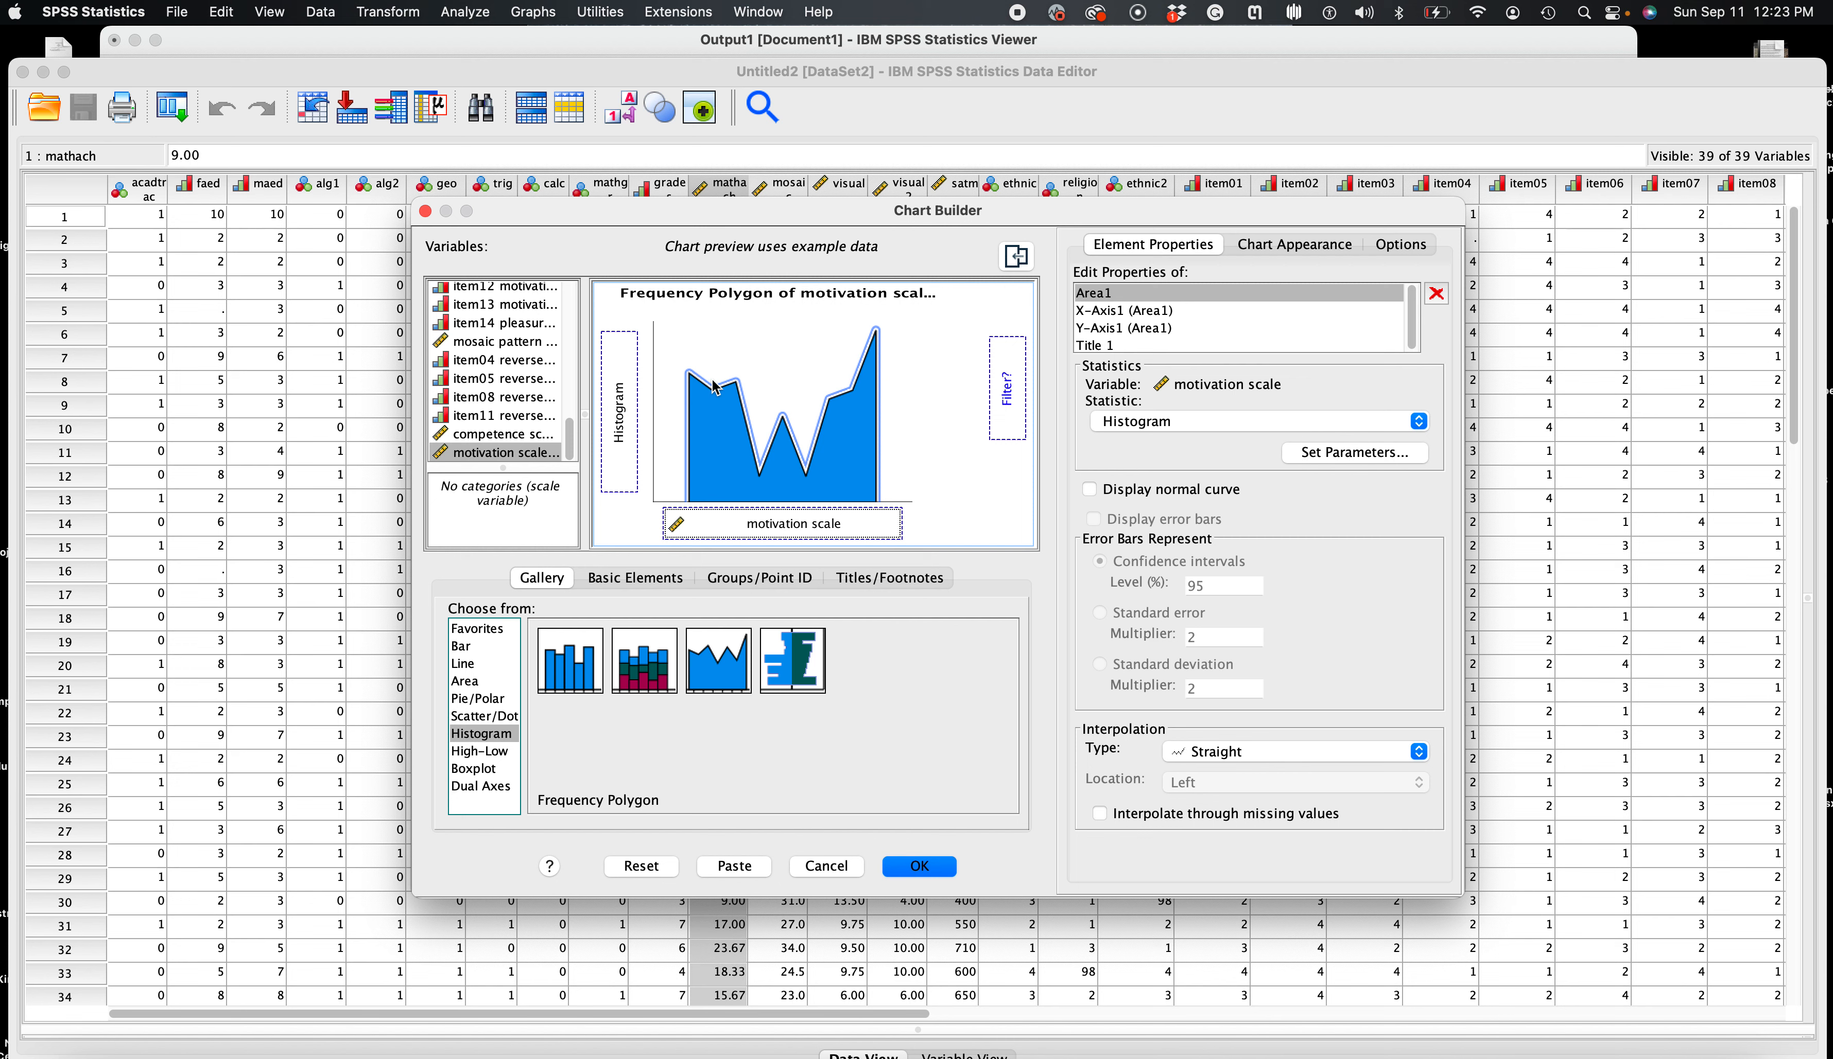
pyautogui.click(916, 873)
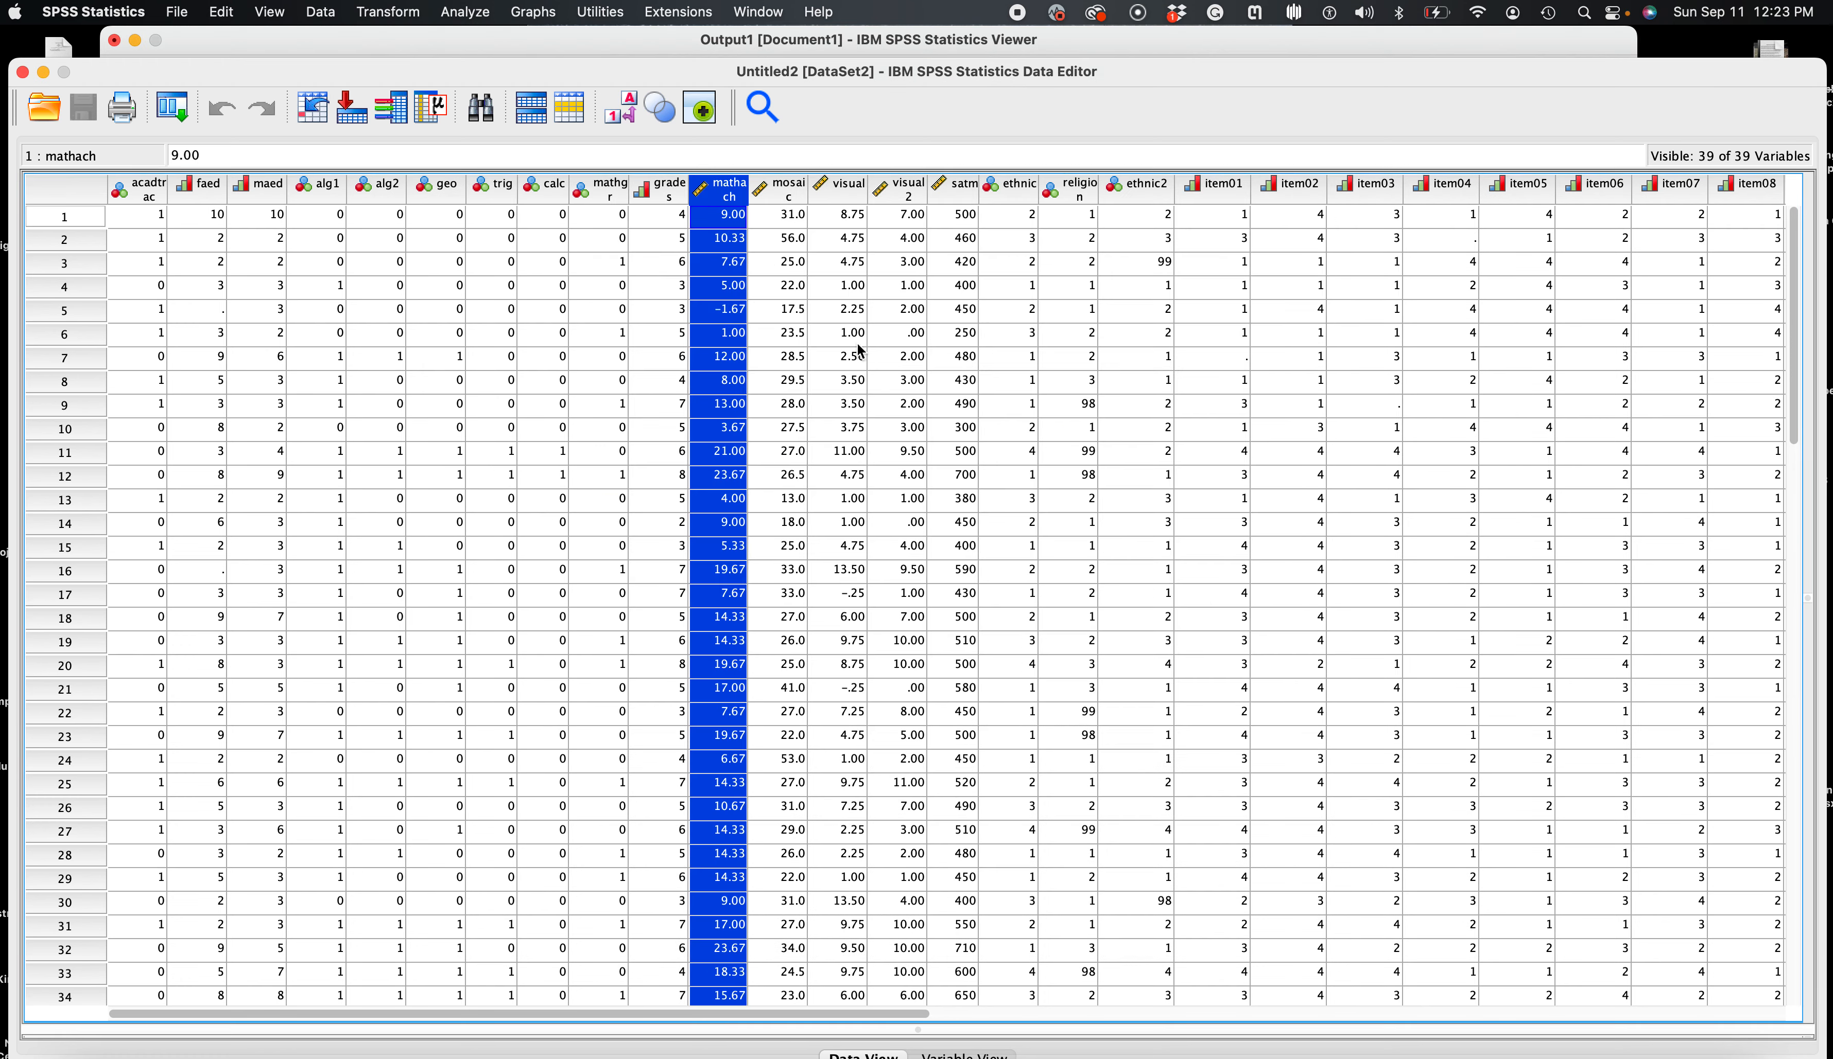
# Step: Bring the output window forward, then select and examine the frequency polygon of motivation scale
pyautogui.click(863, 48)
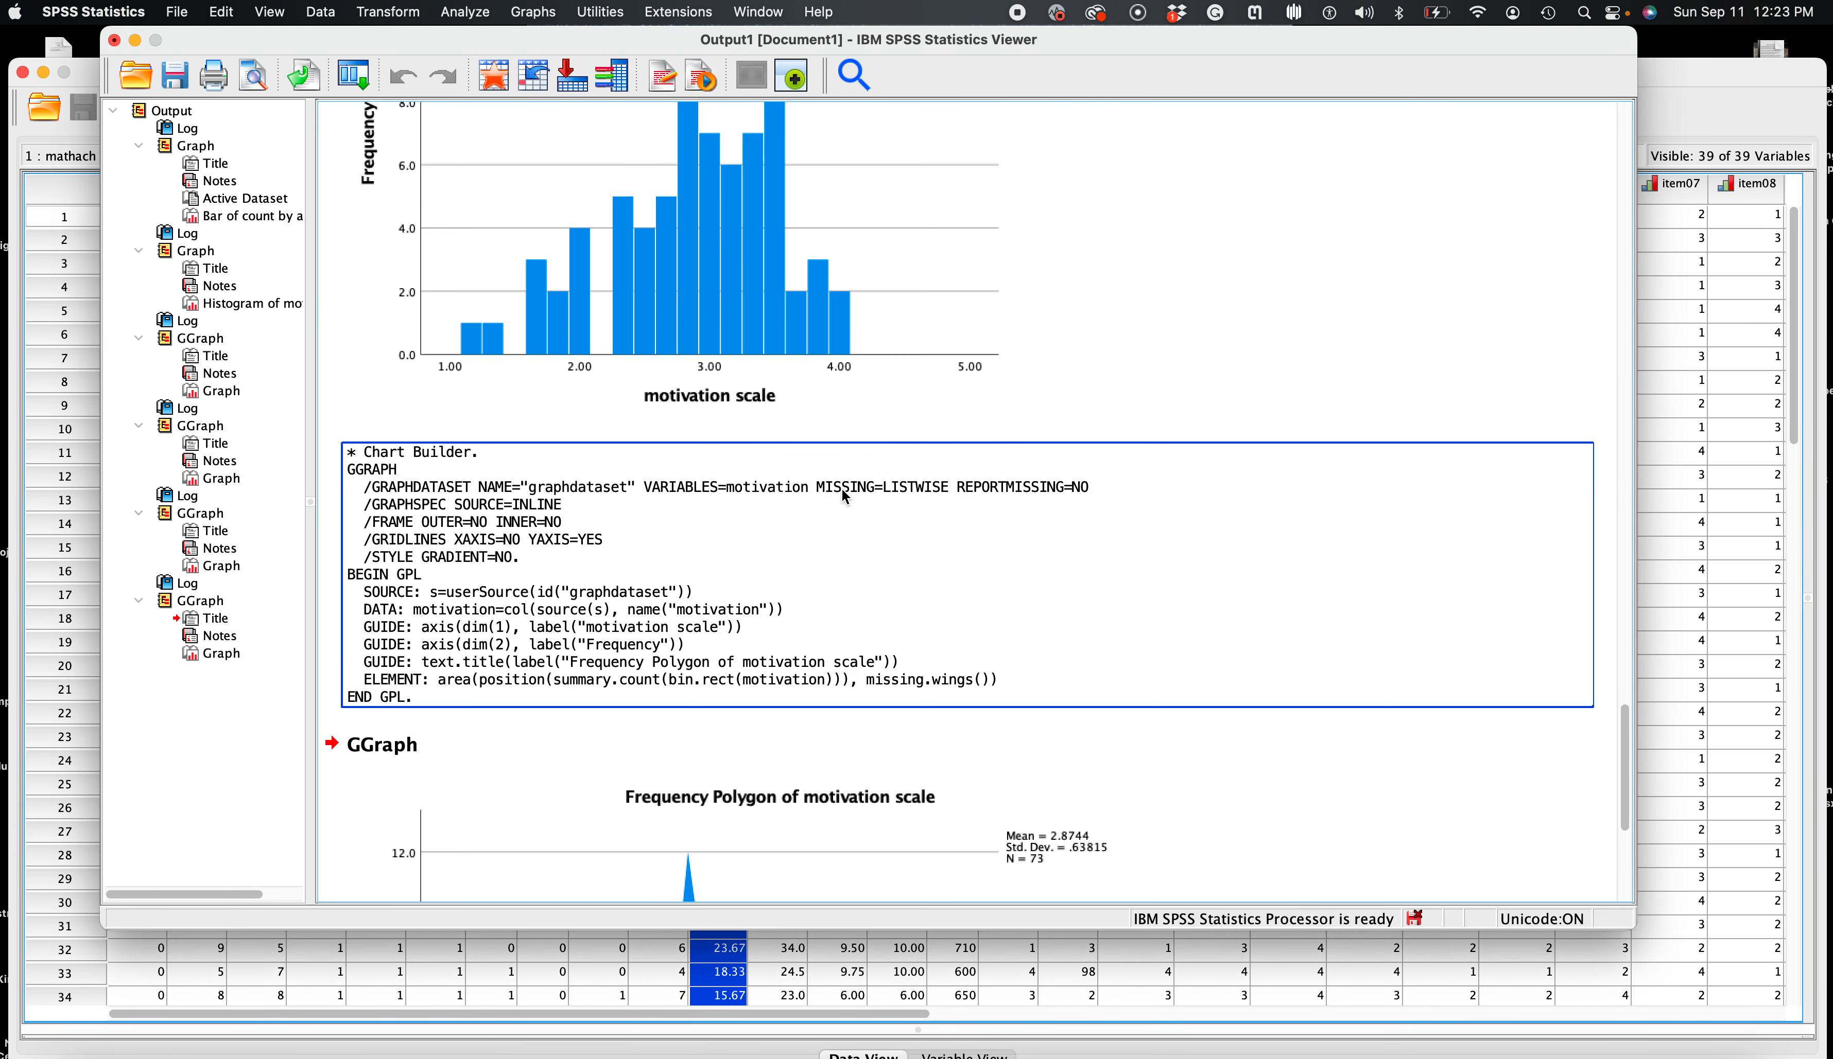
pyautogui.scroll(-6, 842, 491)
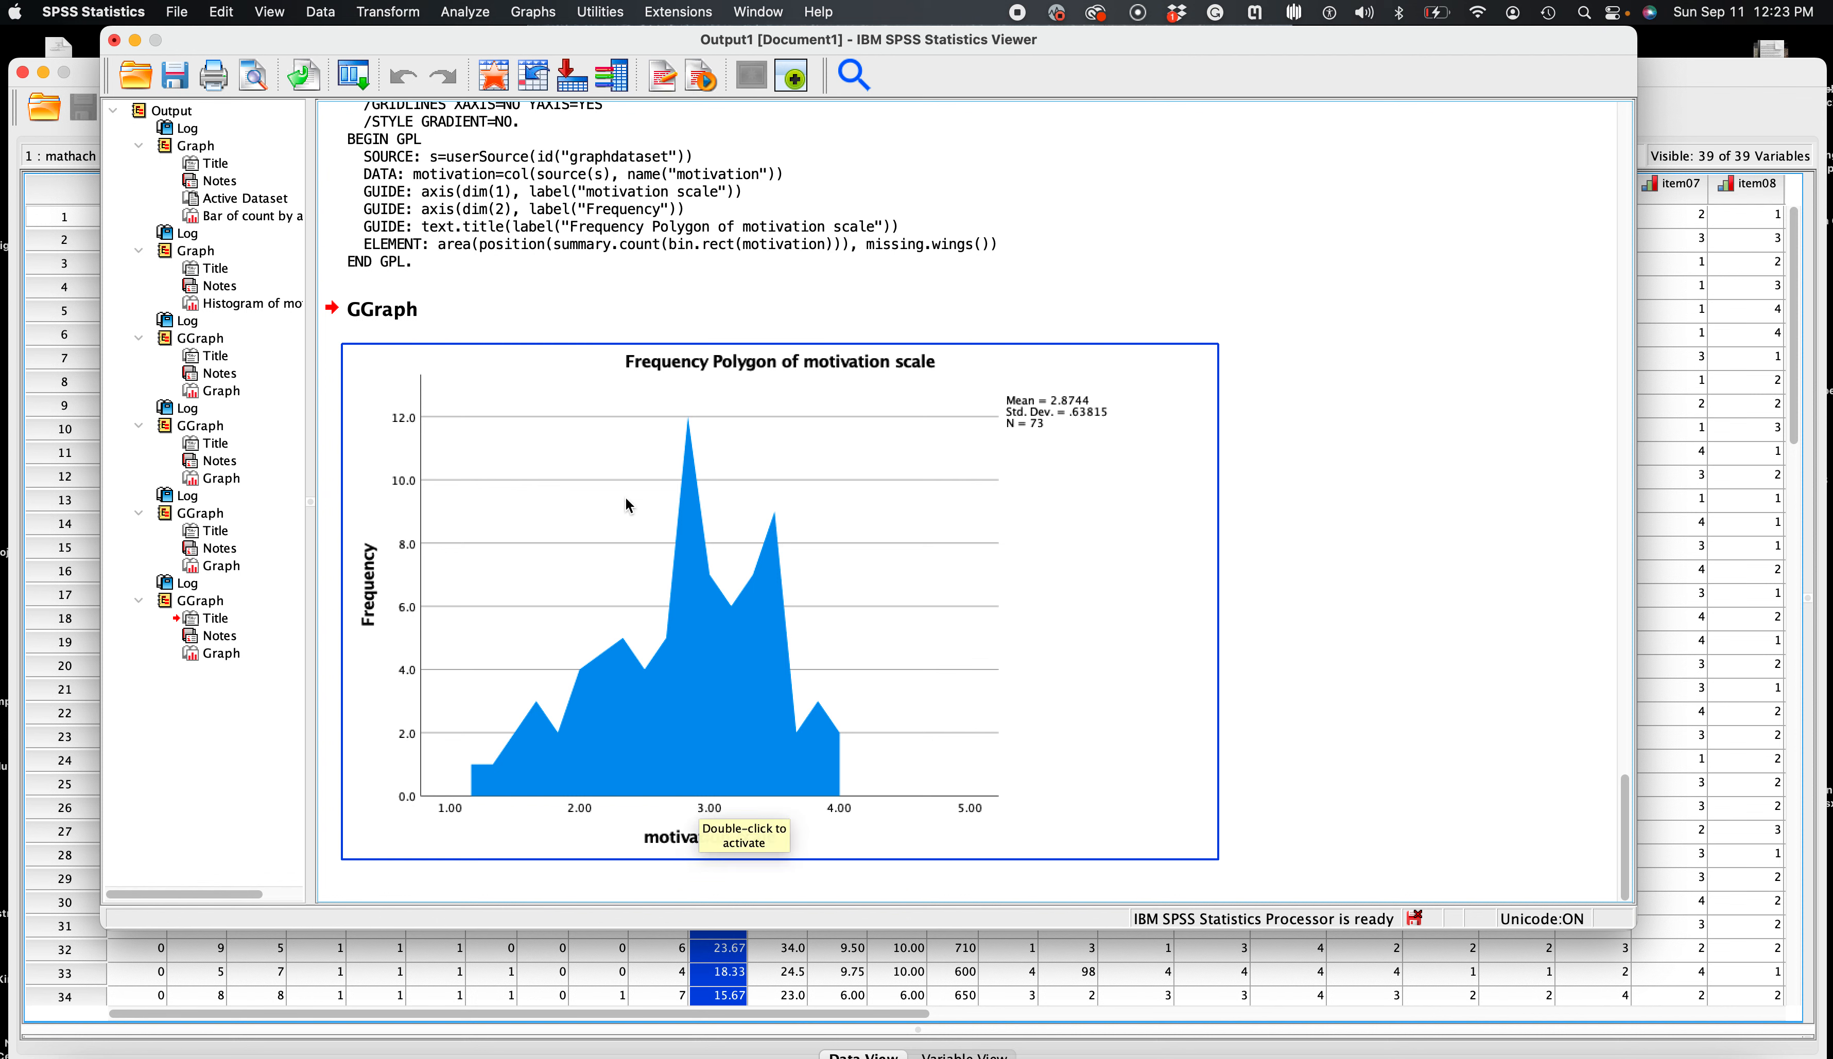
pyautogui.click(724, 595)
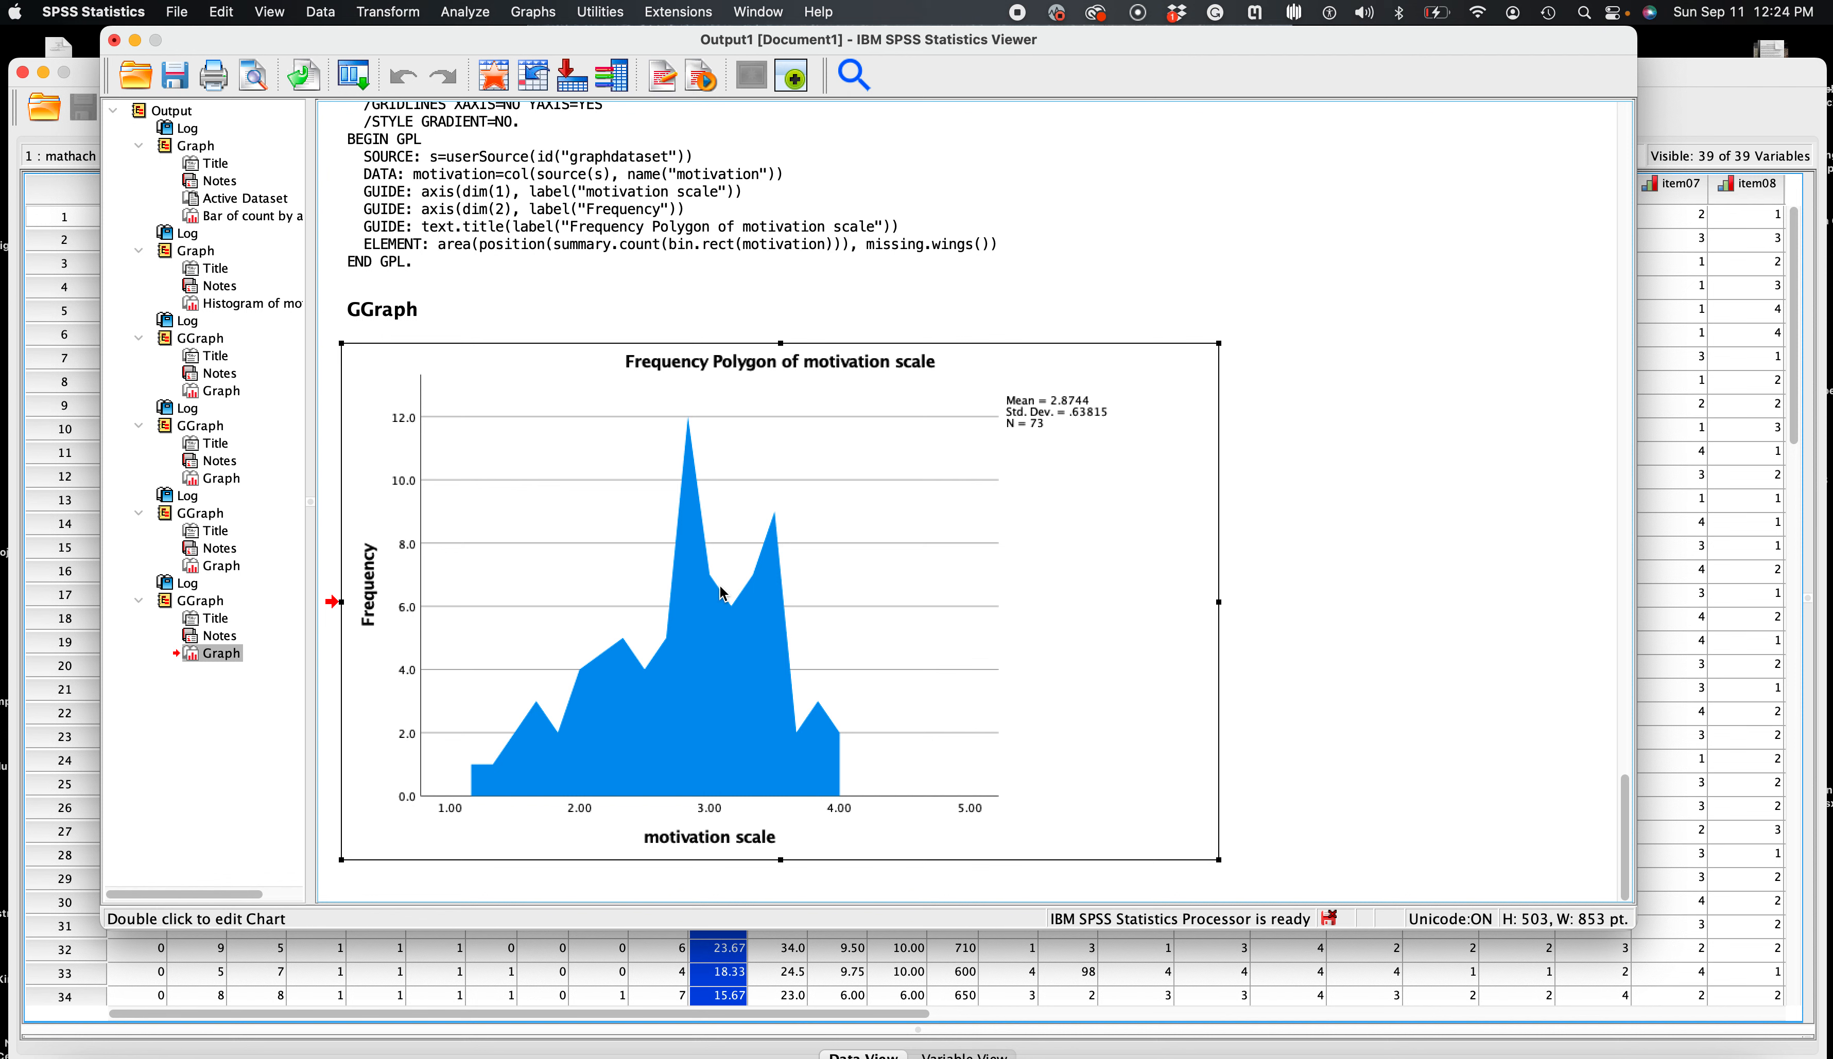
pyautogui.doubleClick(661, 653)
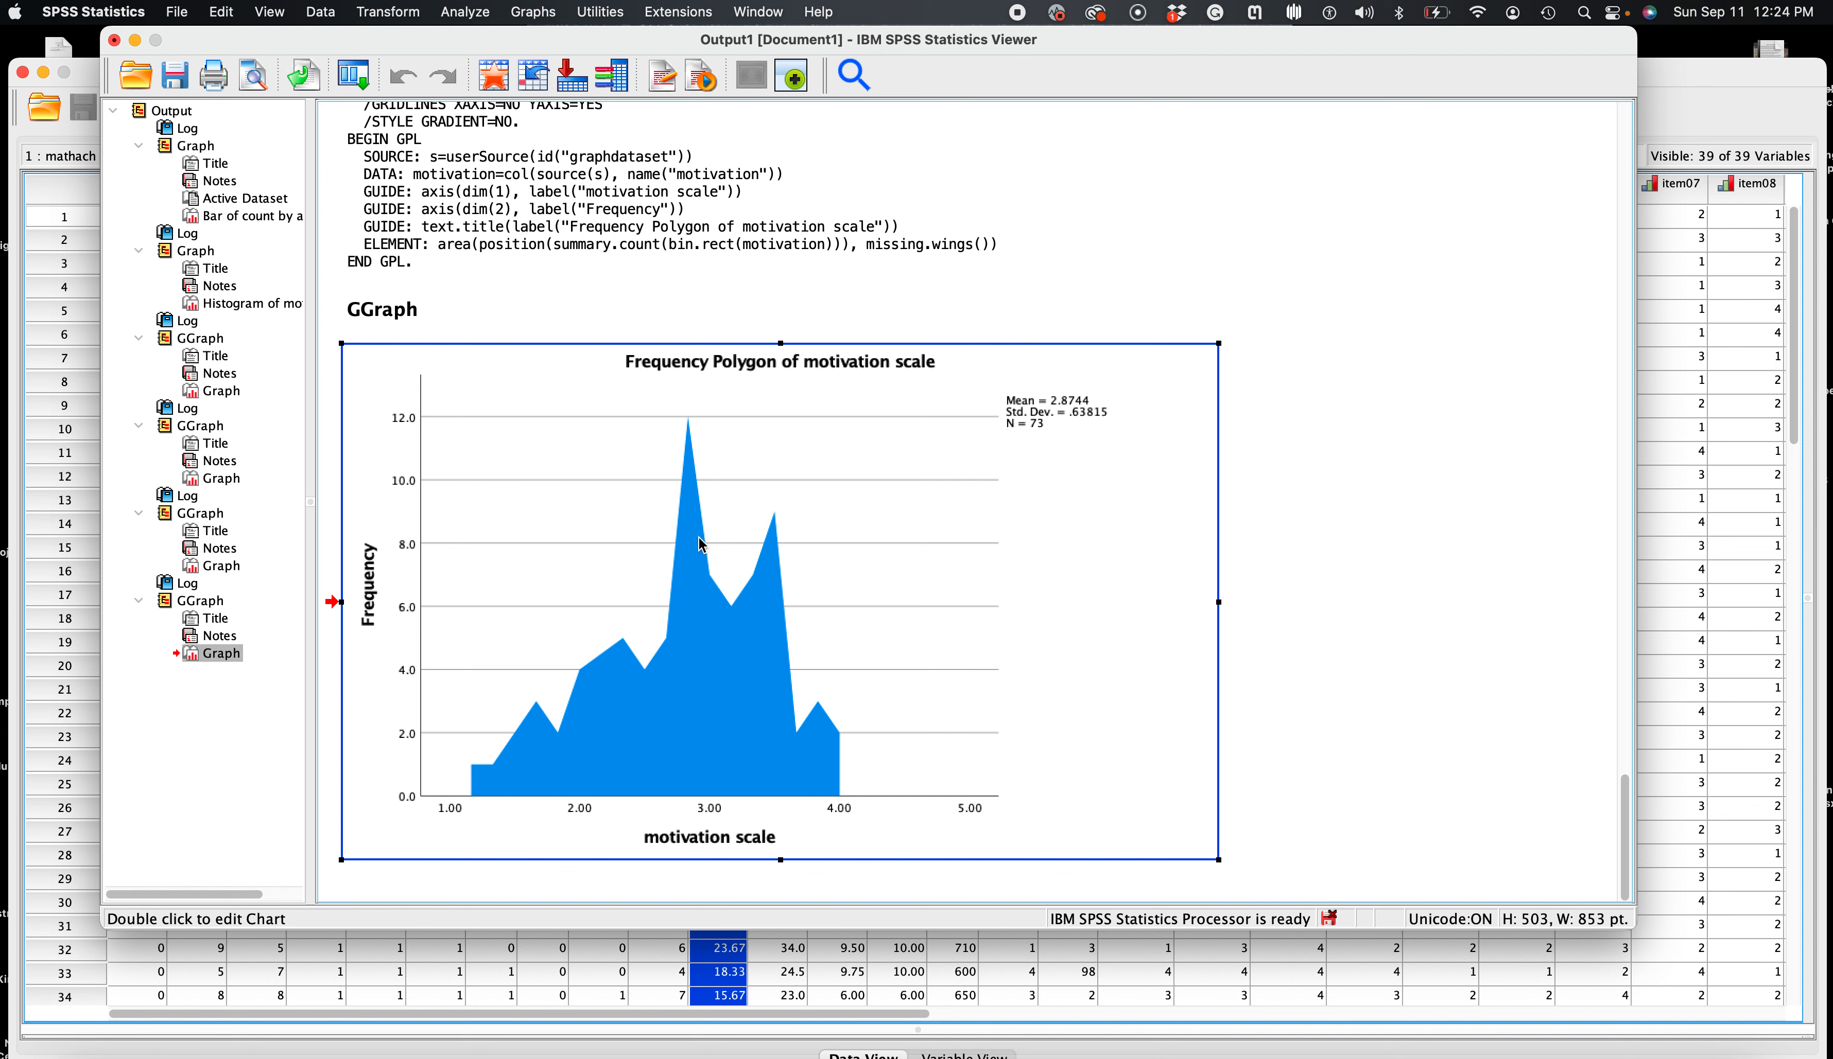
pyautogui.click(569, 884)
pyautogui.click(664, 554)
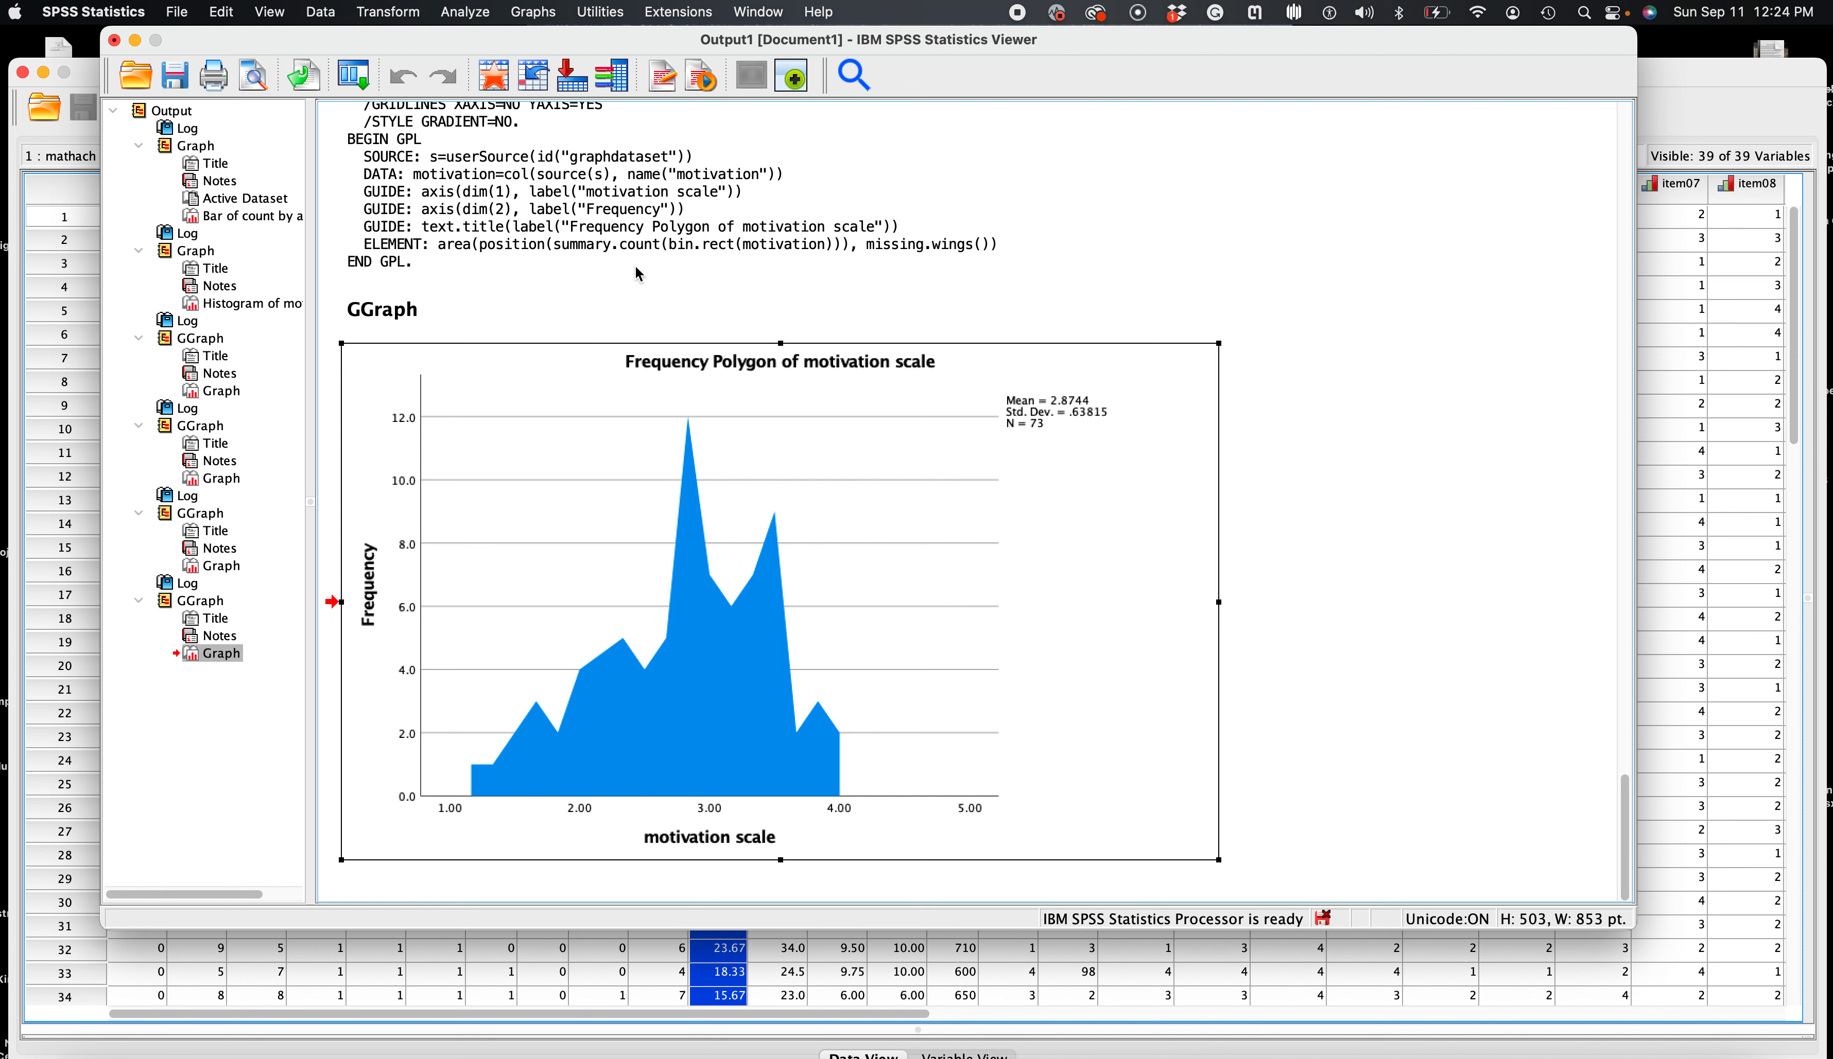